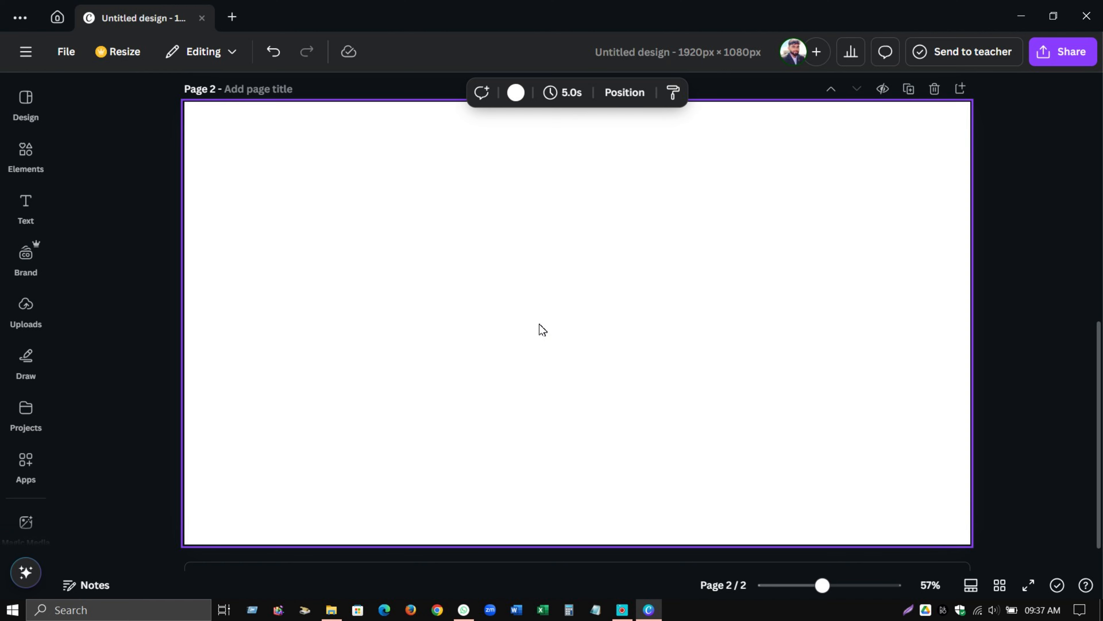
{"action": "left_click", "coordinate": [25, 158]}
{"action": "left_click", "coordinate": [147, 110]}
{"action": "key", "text": "BackSpace"}
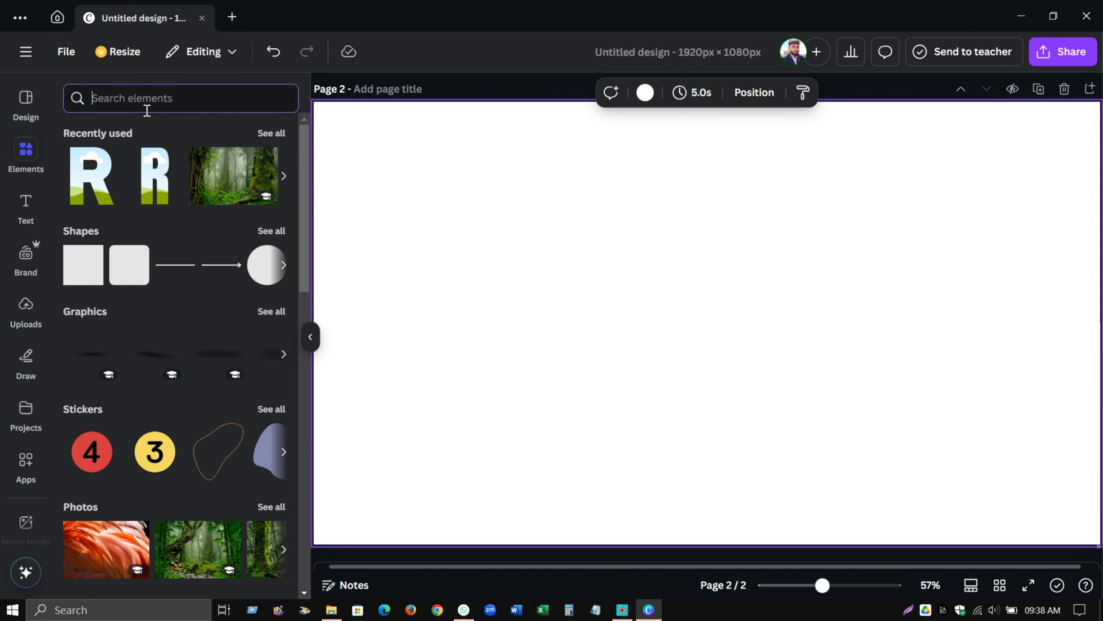
{"action": "type", "text": "jung"}
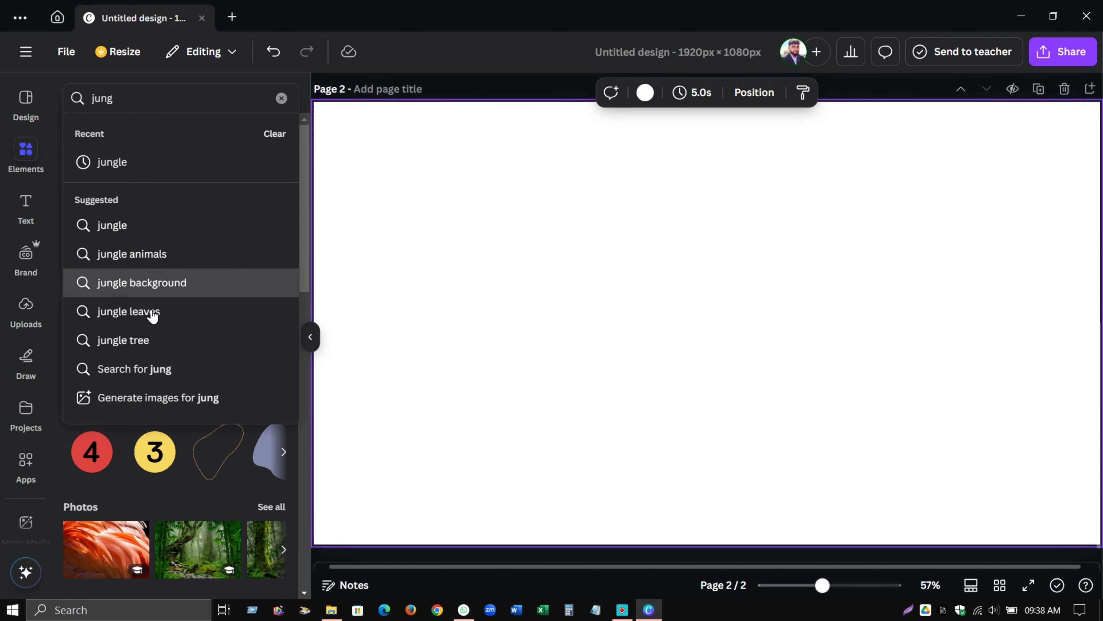
{"action": "left_click", "coordinate": [198, 552]}
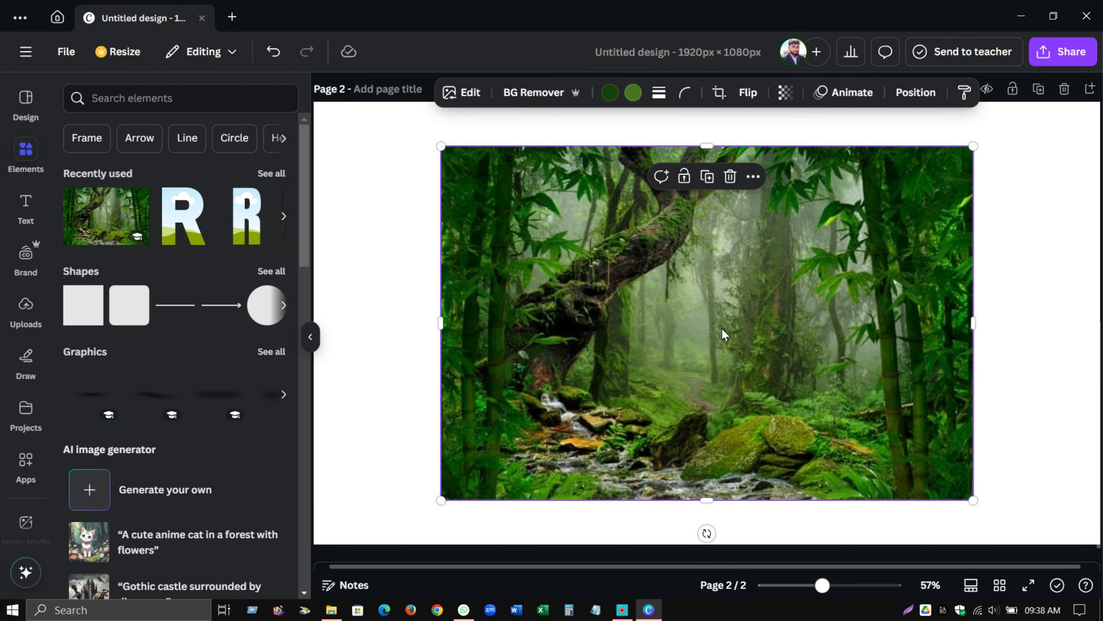
{"action": "left_click_drag", "start_coordinate": [732, 332], "coordinate": [611, 286]}
{"action": "left_click_drag", "start_coordinate": [851, 457], "coordinate": [1039, 570]}
{"action": "left_click", "coordinate": [700, 133]}
- Search the photo elements for "jungle background"
{"action": "left_click", "coordinate": [140, 103]}
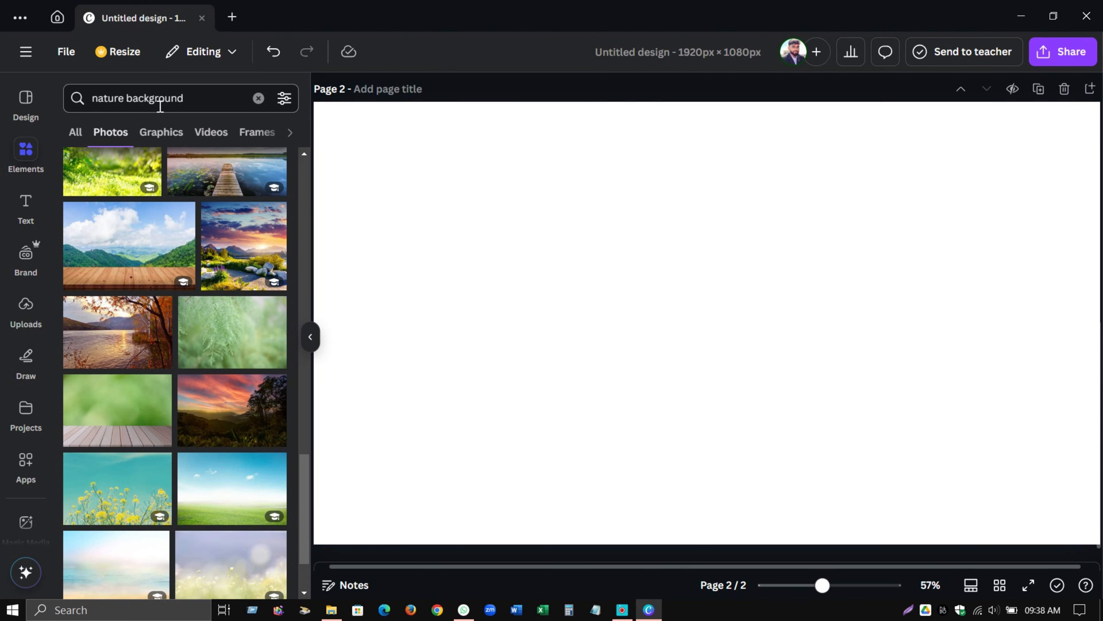
{"action": "left_click_drag", "start_coordinate": [125, 99], "coordinate": [56, 99]}
{"action": "key", "text": "BackSpace"}
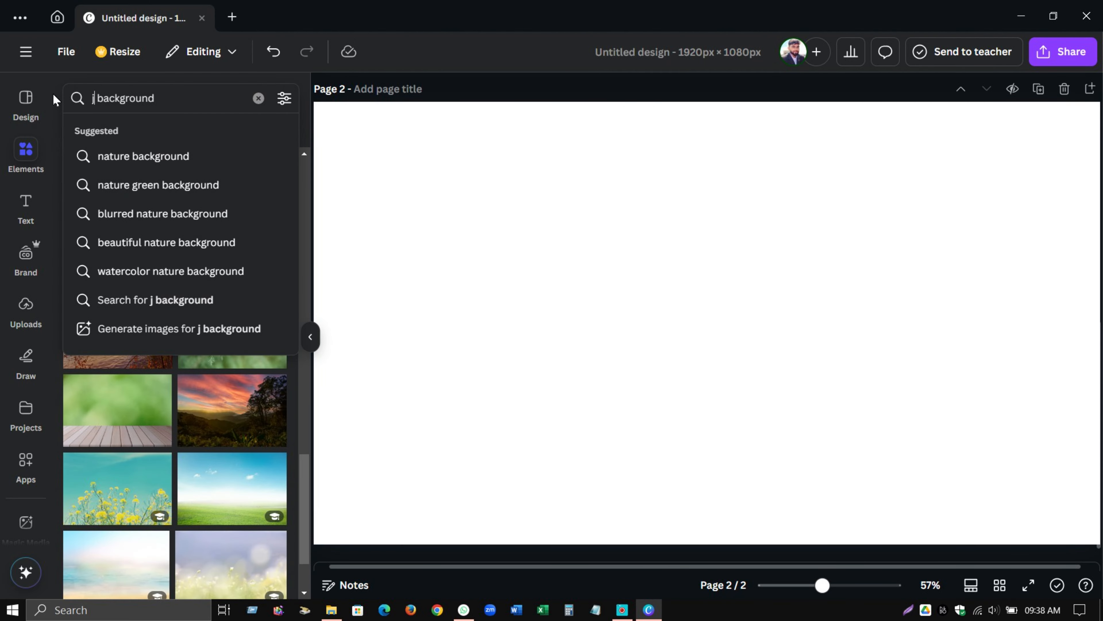
{"action": "type", "text": "jungle background"}
{"action": "left_click", "coordinate": [185, 156]}
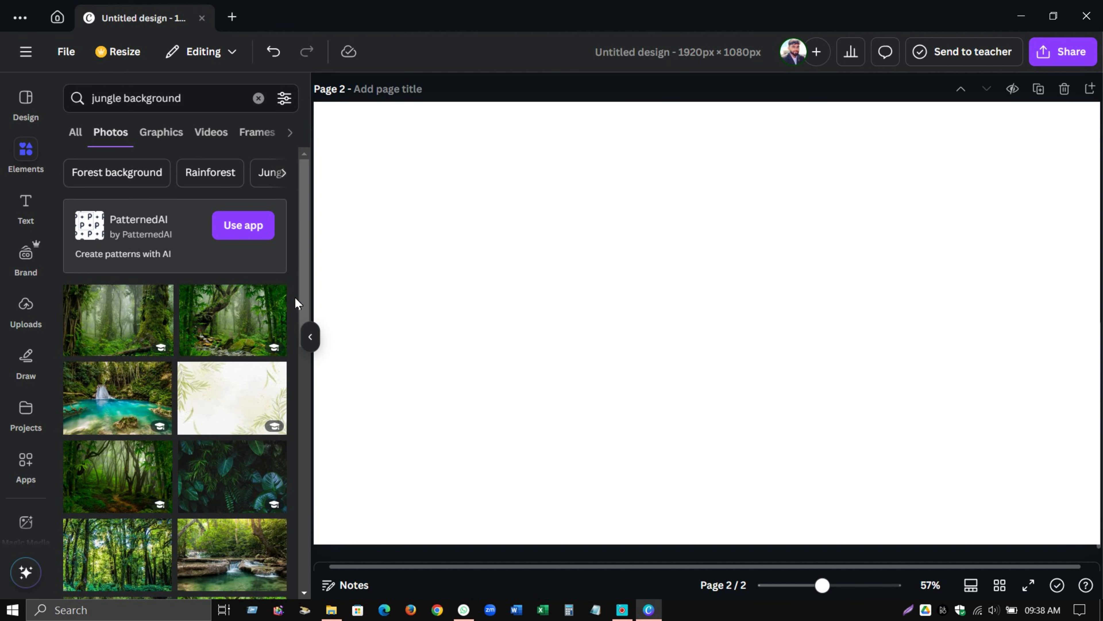
{"action": "scroll", "coordinate": [296, 304], "scroll_direction": "down", "scroll_amount": 10}
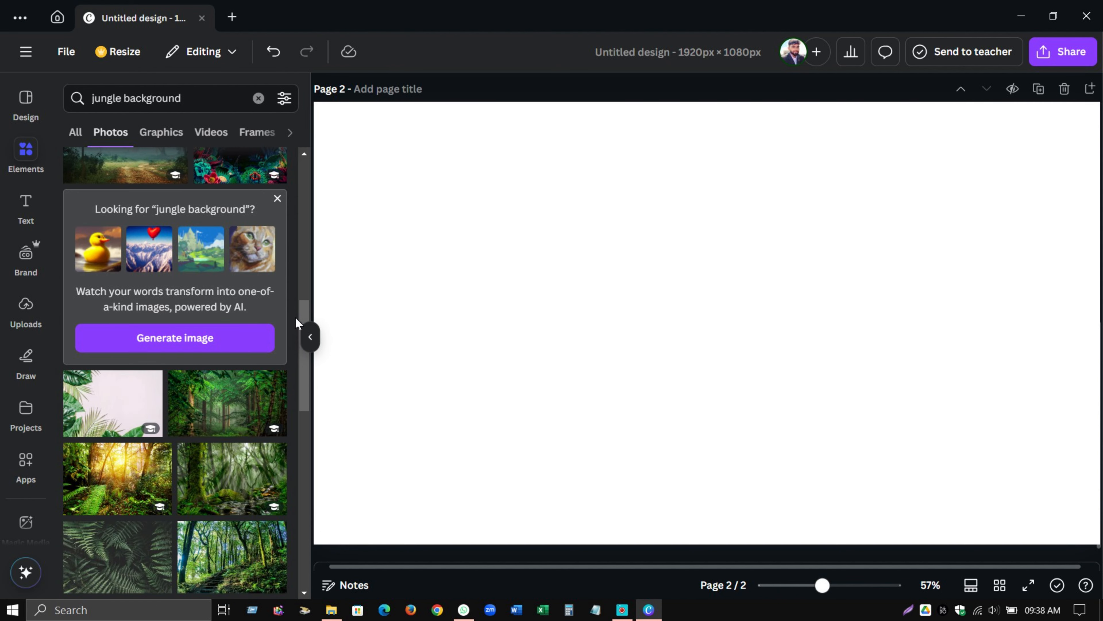
{"action": "scroll", "coordinate": [297, 323], "scroll_direction": "down", "scroll_amount": 8}
{"action": "scroll", "coordinate": [294, 324], "scroll_direction": "up", "scroll_amount": 3}
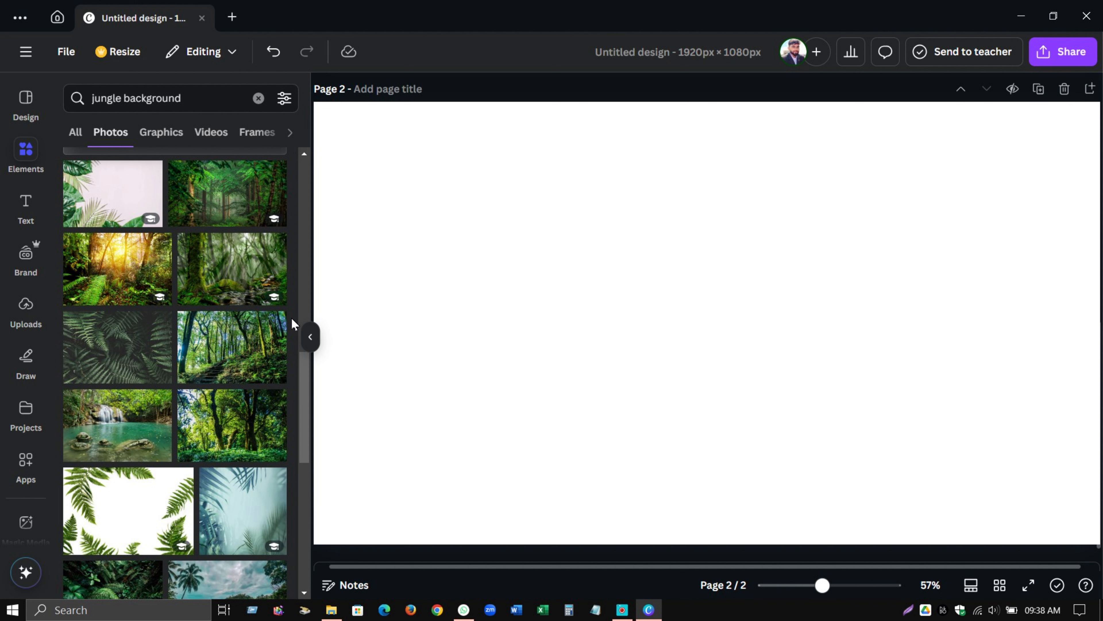
{"action": "scroll", "coordinate": [295, 344], "scroll_direction": "down", "scroll_amount": 5}
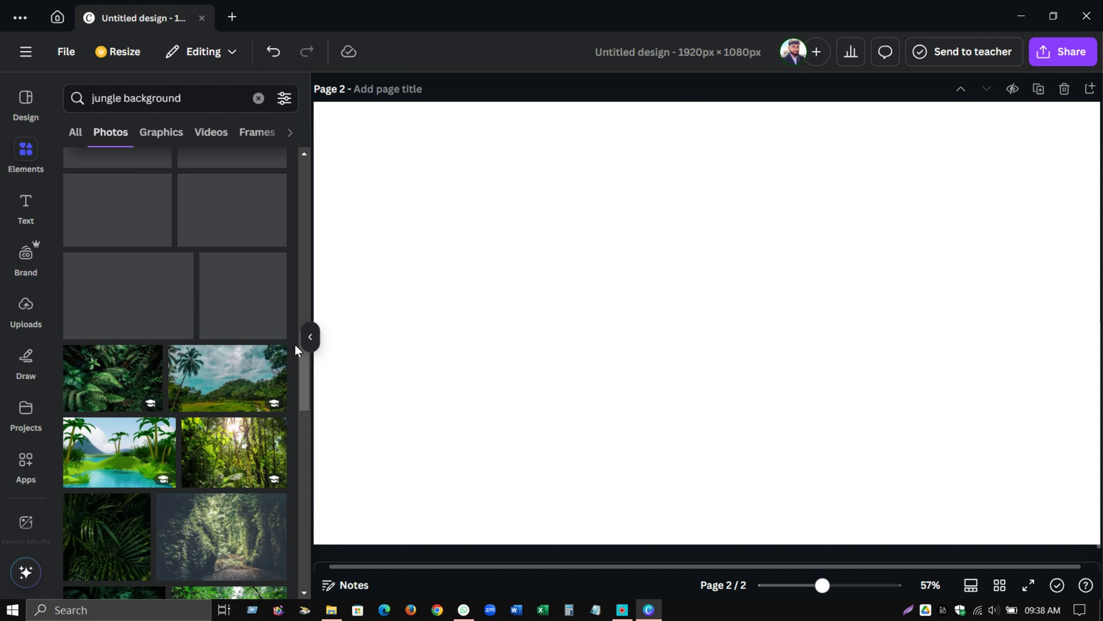
{"action": "scroll", "coordinate": [295, 343], "scroll_direction": "up", "scroll_amount": 10}
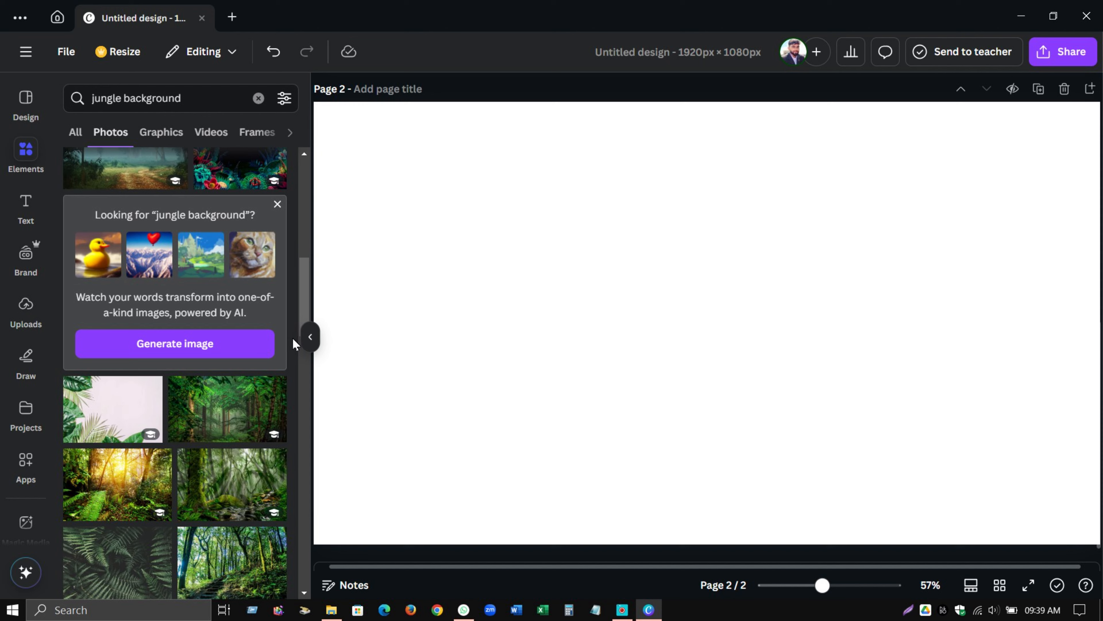
{"action": "left_click", "coordinate": [241, 414]}
{"action": "left_click_drag", "start_coordinate": [771, 316], "coordinate": [689, 272]}
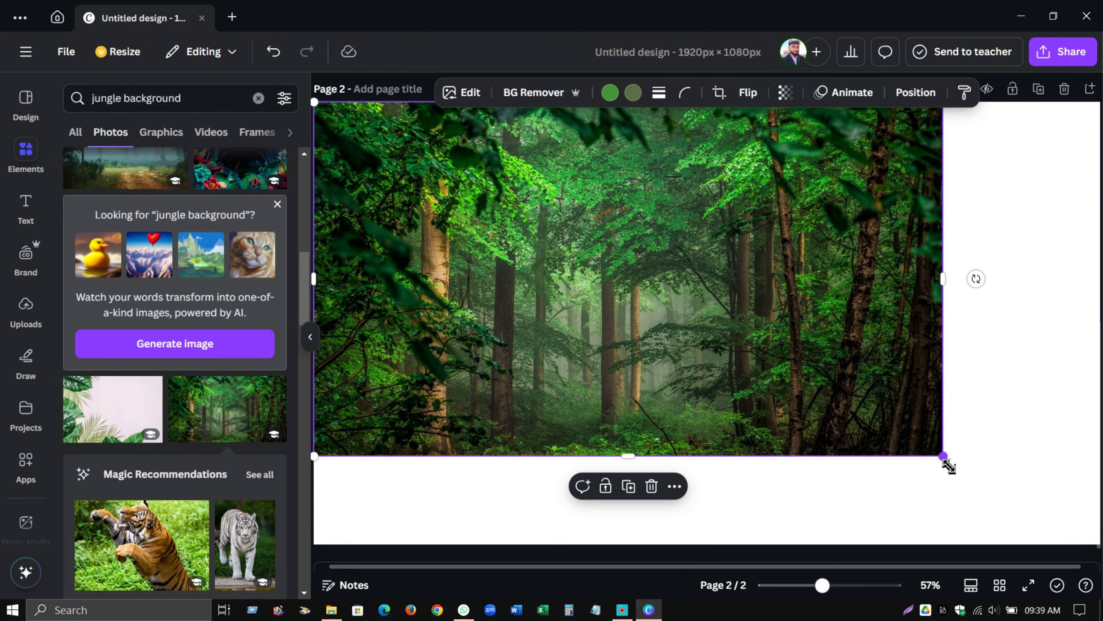
{"action": "key", "text": "Delete"}
- Add the misty jungle photo with the leaning mossy trunk and stream, and enlarge it from the page's upper-left corner to about 1920 px wide
{"action": "scroll", "coordinate": [234, 362], "scroll_direction": "up", "scroll_amount": 8}
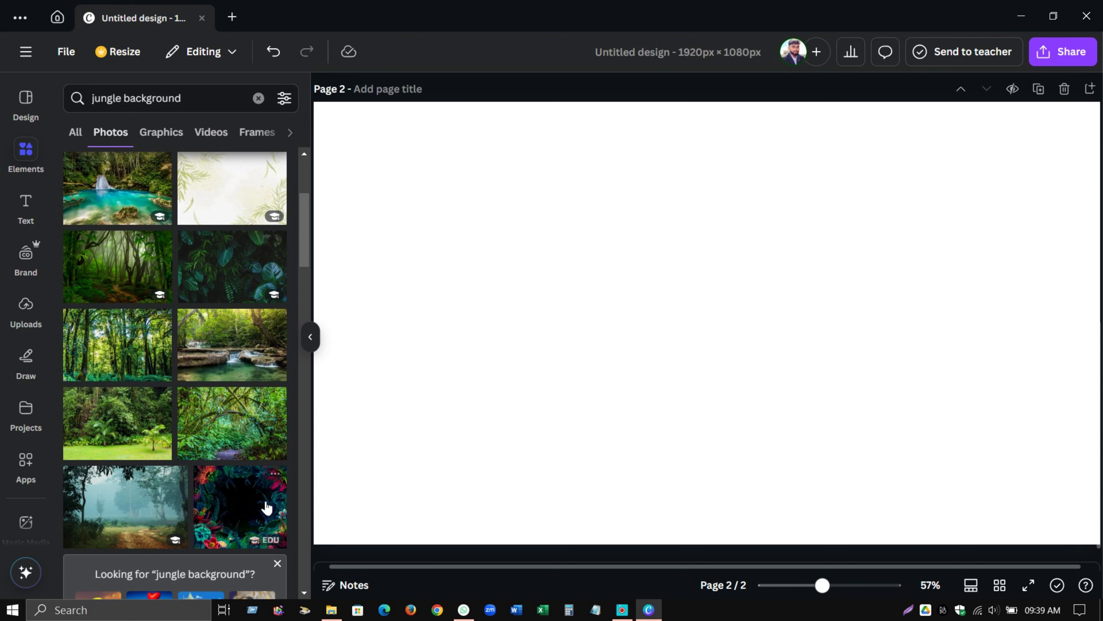
{"action": "scroll", "coordinate": [246, 517], "scroll_direction": "up", "scroll_amount": 5}
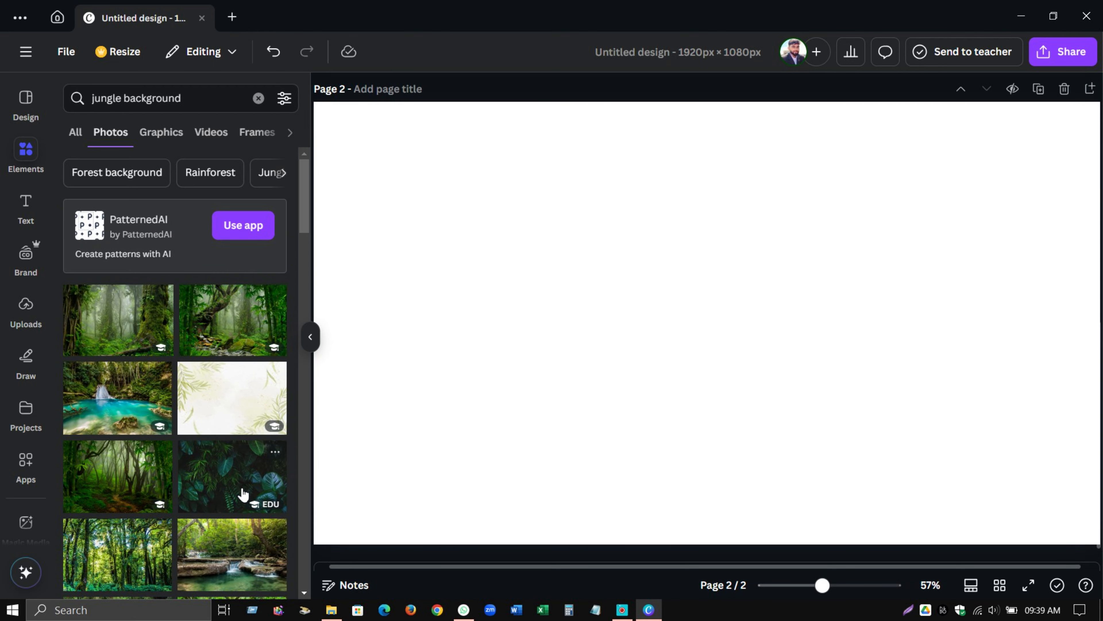
{"action": "left_click", "coordinate": [235, 336]}
{"action": "left_click_drag", "start_coordinate": [906, 334], "coordinate": [781, 296]}
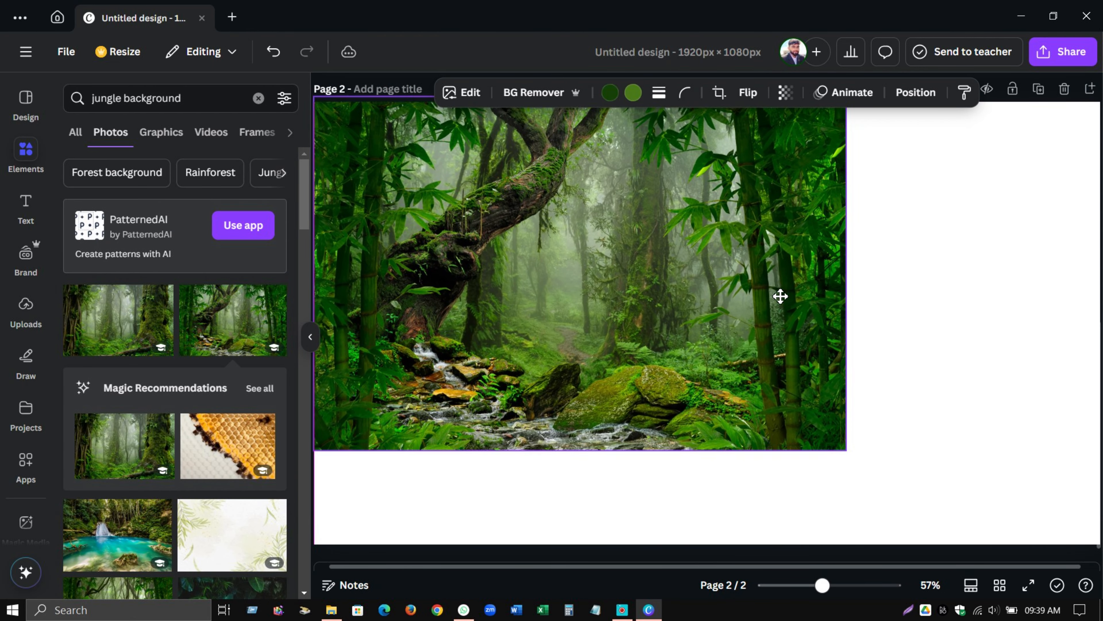
{"action": "left_click_drag", "start_coordinate": [847, 452], "coordinate": [997, 573]}
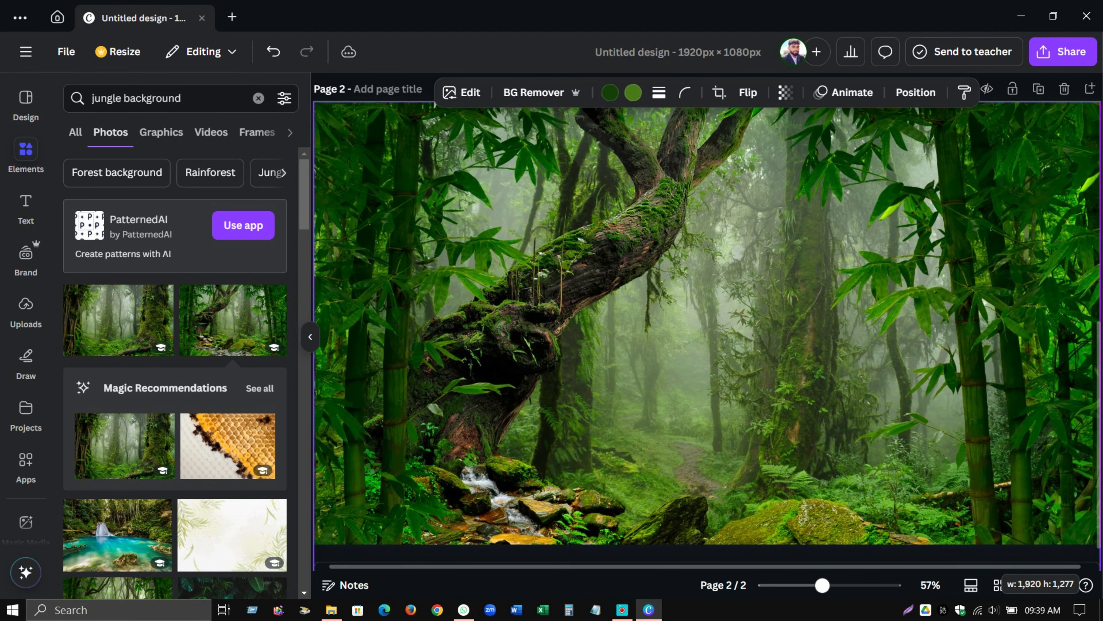
- Align the jungle photo with the page edges and crop its overhanging sides so it exactly fills page 2
{"action": "scroll", "coordinate": [871, 399], "scroll_direction": "down", "scroll_amount": 3}
{"action": "mouse_move", "coordinate": [839, 400]}
{"action": "left_mouse_down"}
{"action": "mouse_move", "coordinate": [833, 356]}
{"action": "mouse_move", "coordinate": [839, 388]}
{"action": "left_mouse_up"}
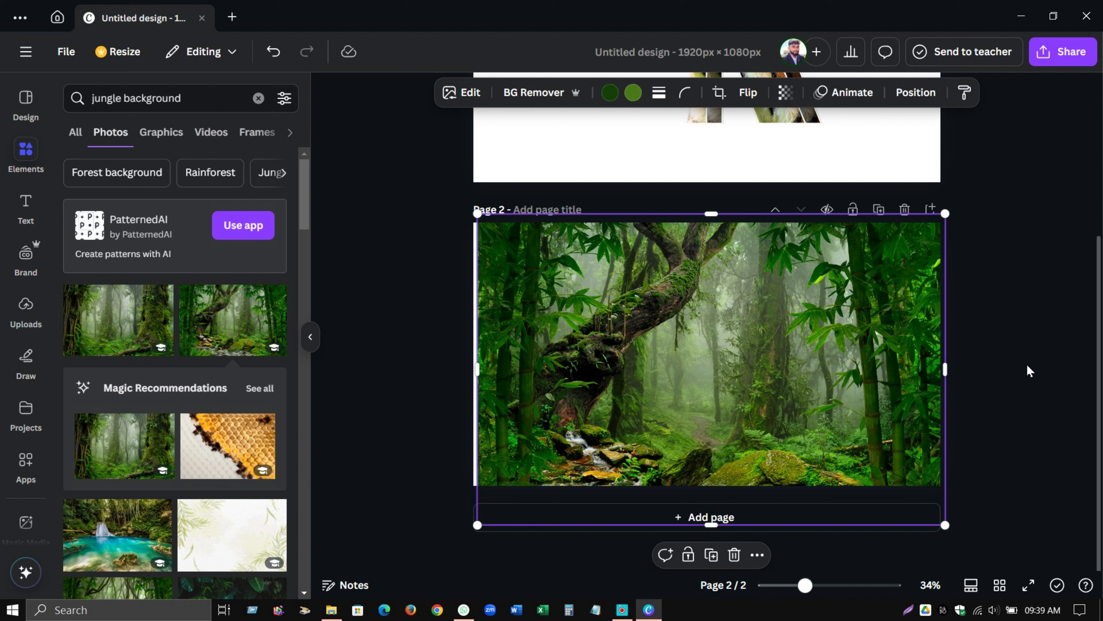
{"action": "left_click_drag", "start_coordinate": [485, 386], "coordinate": [481, 383]}
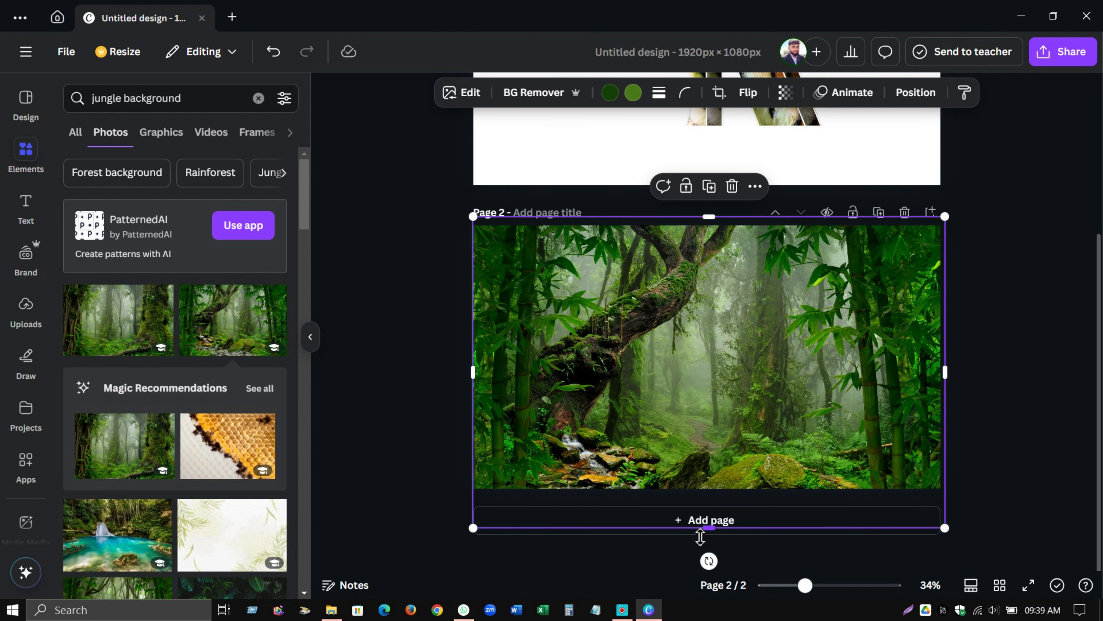
{"action": "left_click_drag", "start_coordinate": [720, 540], "coordinate": [716, 526]}
{"action": "left_click_drag", "start_coordinate": [955, 393], "coordinate": [951, 391]}
{"action": "left_click_drag", "start_coordinate": [718, 256], "coordinate": [718, 264]}
{"action": "left_click", "coordinate": [1086, 377]}
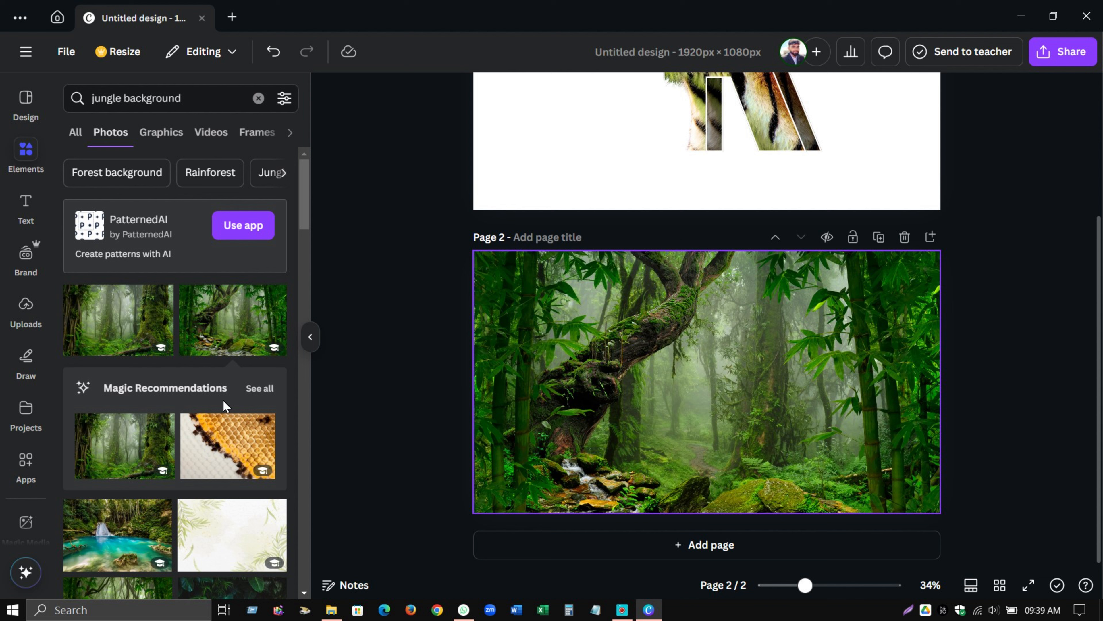
- Insert the transparent tiger letter R image "Untitled design" from the local New folder onto the jungle page
{"action": "left_click", "coordinate": [310, 341]}
{"action": "scroll", "coordinate": [929, 383], "scroll_direction": "up", "scroll_amount": 2}
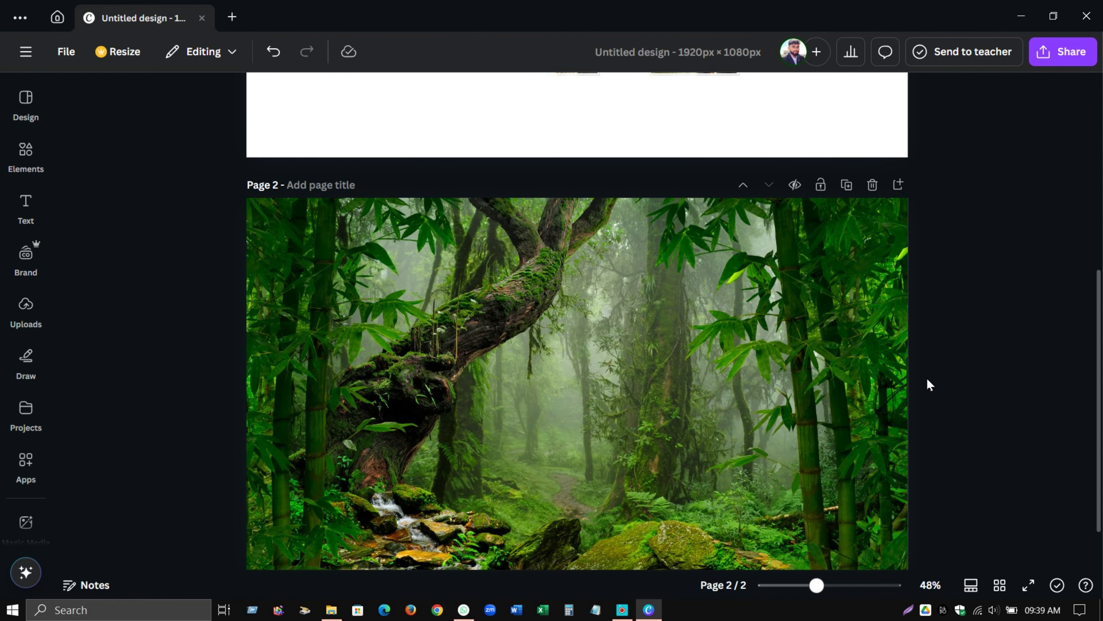
{"action": "scroll", "coordinate": [962, 376], "scroll_direction": "down", "scroll_amount": 2}
{"action": "scroll", "coordinate": [963, 377], "scroll_direction": "down", "scroll_amount": 1}
{"action": "scroll", "coordinate": [962, 377], "scroll_direction": "up", "scroll_amount": 2}
{"action": "scroll", "coordinate": [962, 377], "scroll_direction": "down", "scroll_amount": 1}
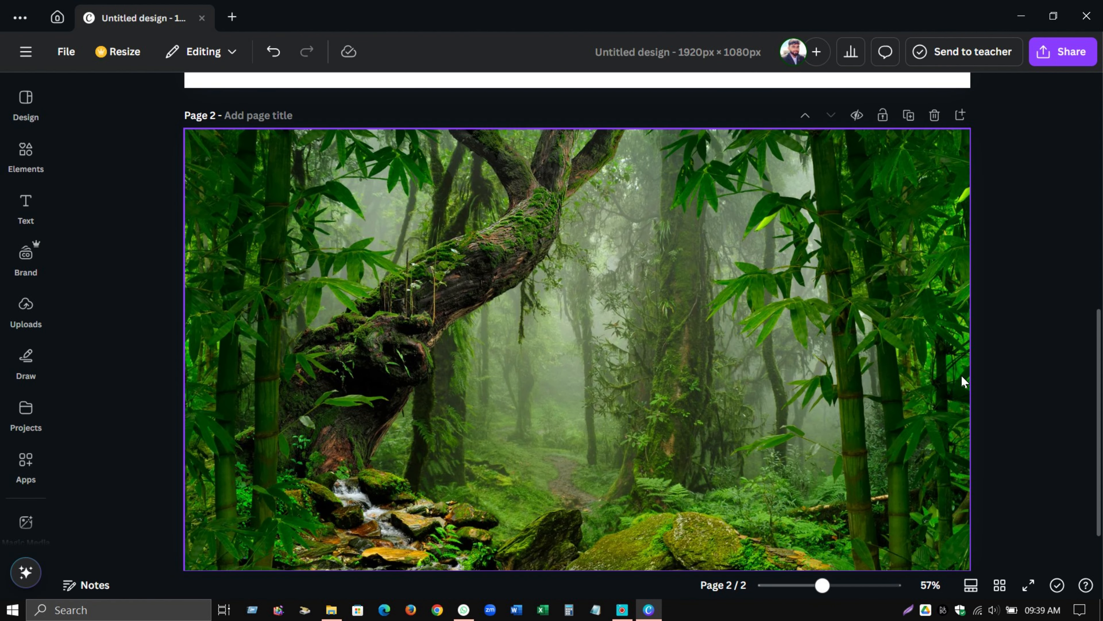
{"action": "scroll", "coordinate": [962, 377], "scroll_direction": "down", "scroll_amount": 1}
{"action": "left_click", "coordinate": [961, 378]}
{"action": "scroll", "coordinate": [961, 378], "scroll_direction": "up", "scroll_amount": 2}
{"action": "left_click", "coordinate": [331, 609]}
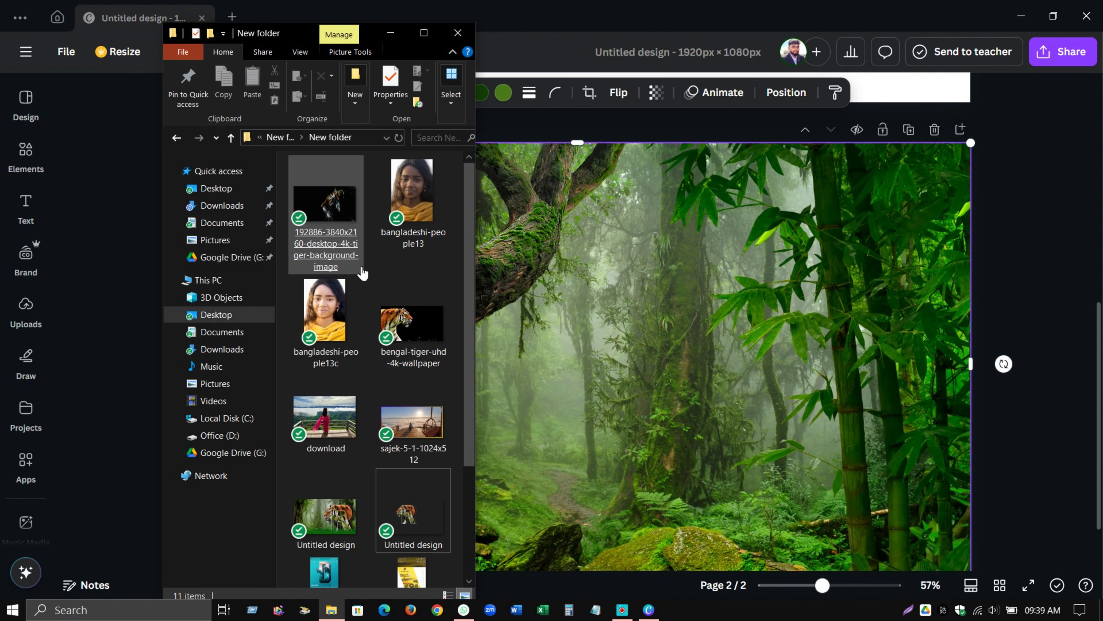
{"action": "scroll", "coordinate": [468, 404], "scroll_direction": "down", "scroll_amount": 4}
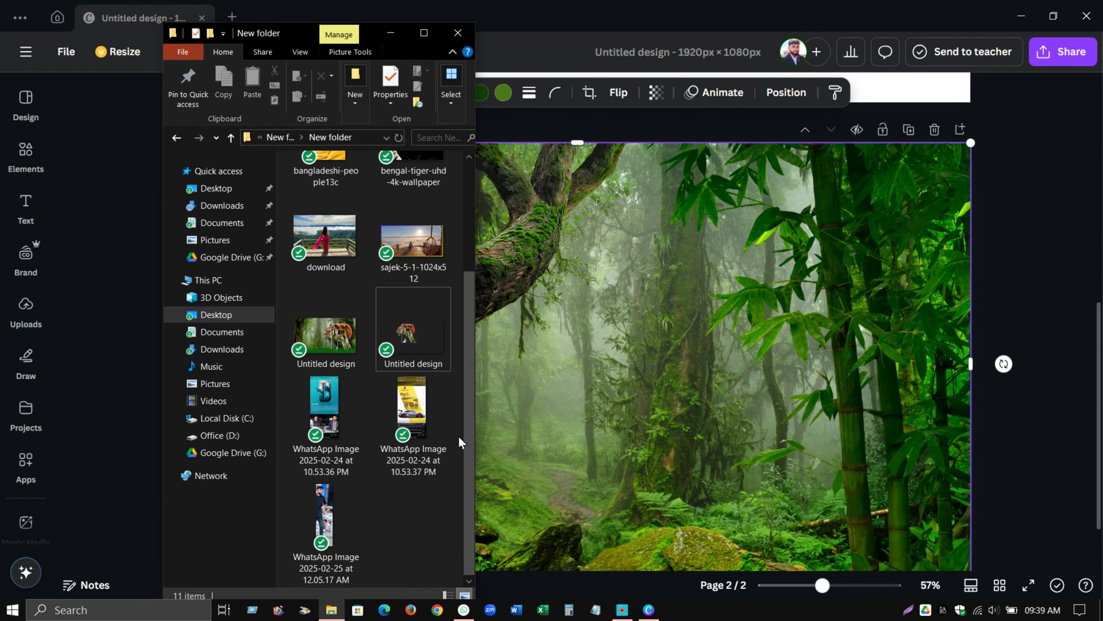
{"action": "left_click_drag", "start_coordinate": [428, 344], "coordinate": [657, 338]}
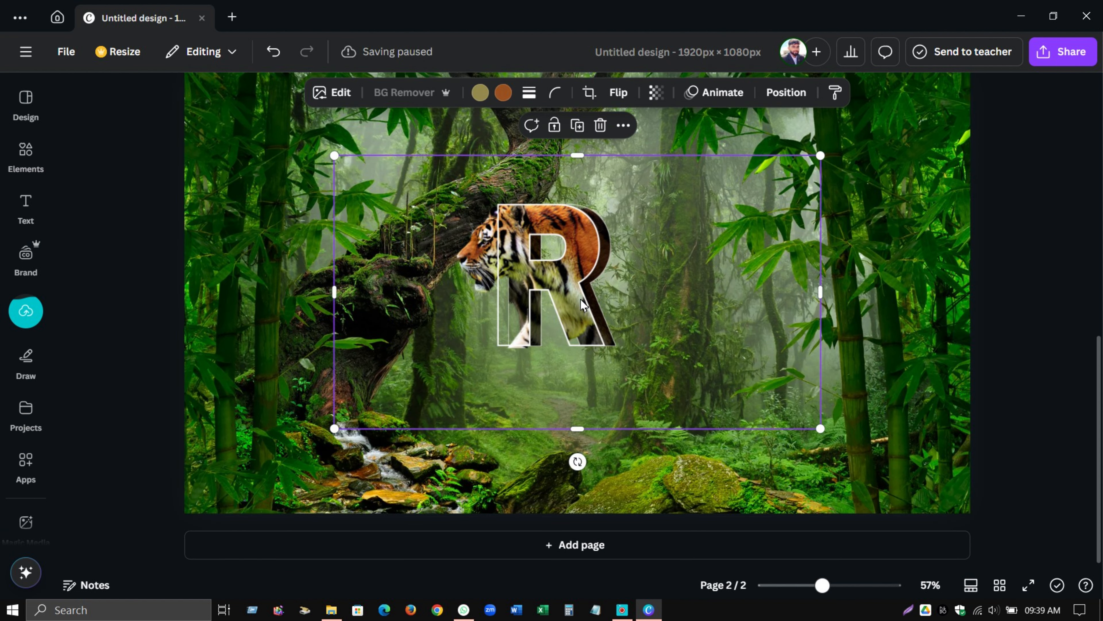
- Crop the empty margins on all four sides of the tiger letter R image so its frame fits tightly
{"action": "left_click_drag", "start_coordinate": [380, 322], "coordinate": [489, 367]}
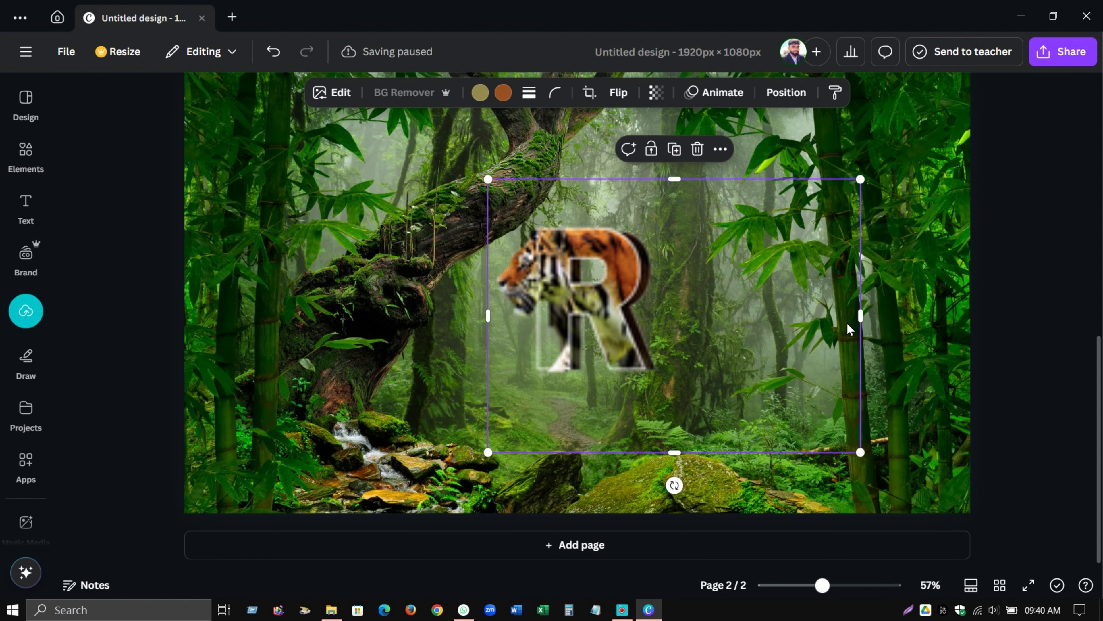
{"action": "left_click_drag", "start_coordinate": [858, 322], "coordinate": [669, 306]}
{"action": "left_click_drag", "start_coordinate": [598, 453], "coordinate": [595, 387]}
{"action": "left_click_drag", "start_coordinate": [581, 196], "coordinate": [583, 216]}
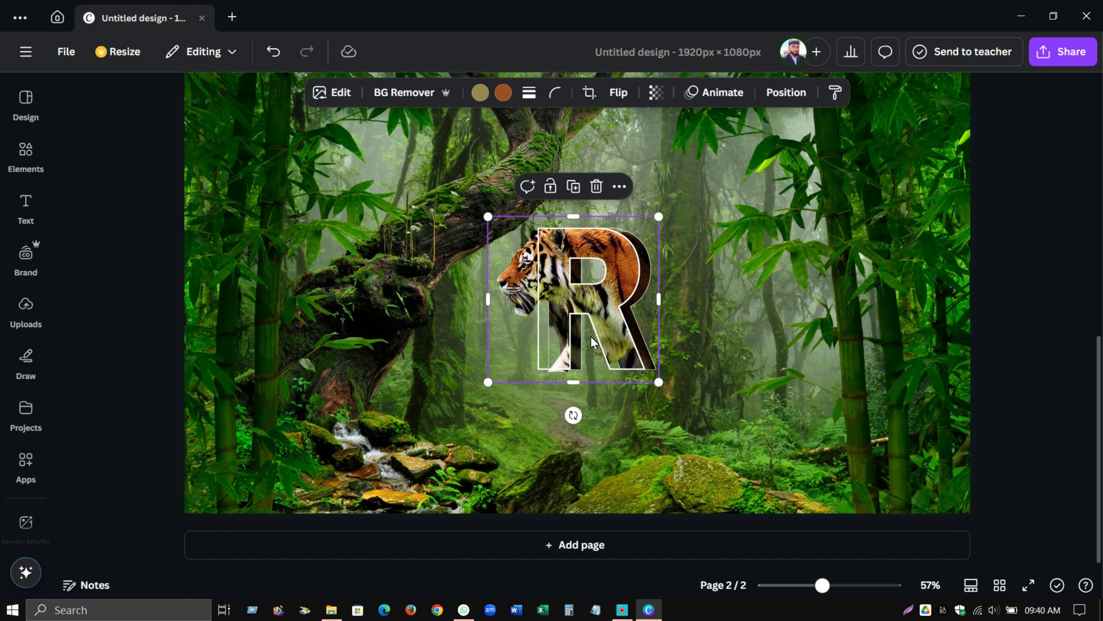
- Enlarge the tiger letter R and place it in the lower right half of the jungle page
{"action": "left_click_drag", "start_coordinate": [599, 344], "coordinate": [697, 486]}
{"action": "left_click_drag", "start_coordinate": [756, 360], "coordinate": [913, 183]}
{"action": "left_click_drag", "start_coordinate": [744, 436], "coordinate": [661, 429]}
{"action": "left_click", "coordinate": [352, 337]}
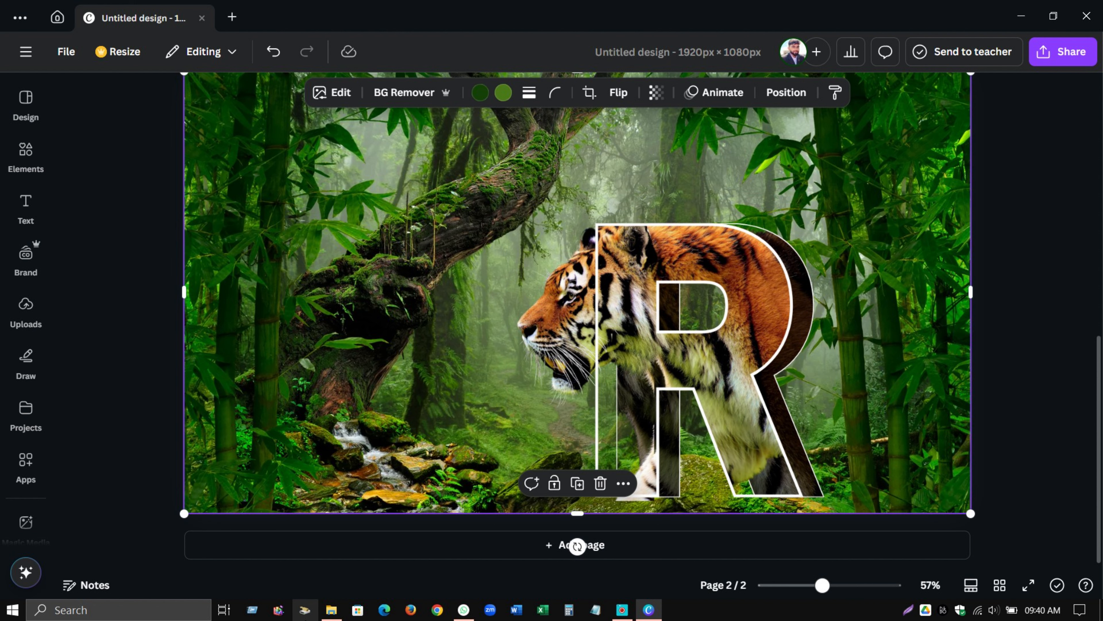
- Insert the "bengal-tiger-uhd-4k-wallpaper" image from the local New folder onto the jungle page
{"action": "left_click", "coordinate": [326, 611]}
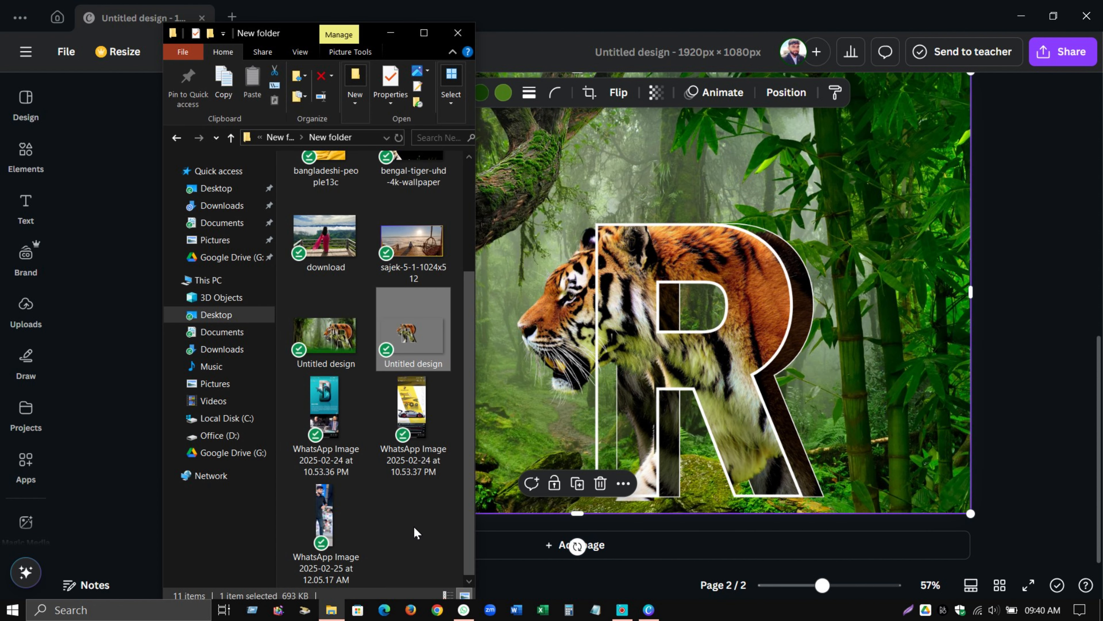
{"action": "scroll", "coordinate": [416, 533], "scroll_direction": "up", "scroll_amount": 3}
{"action": "left_click", "coordinate": [410, 314]}
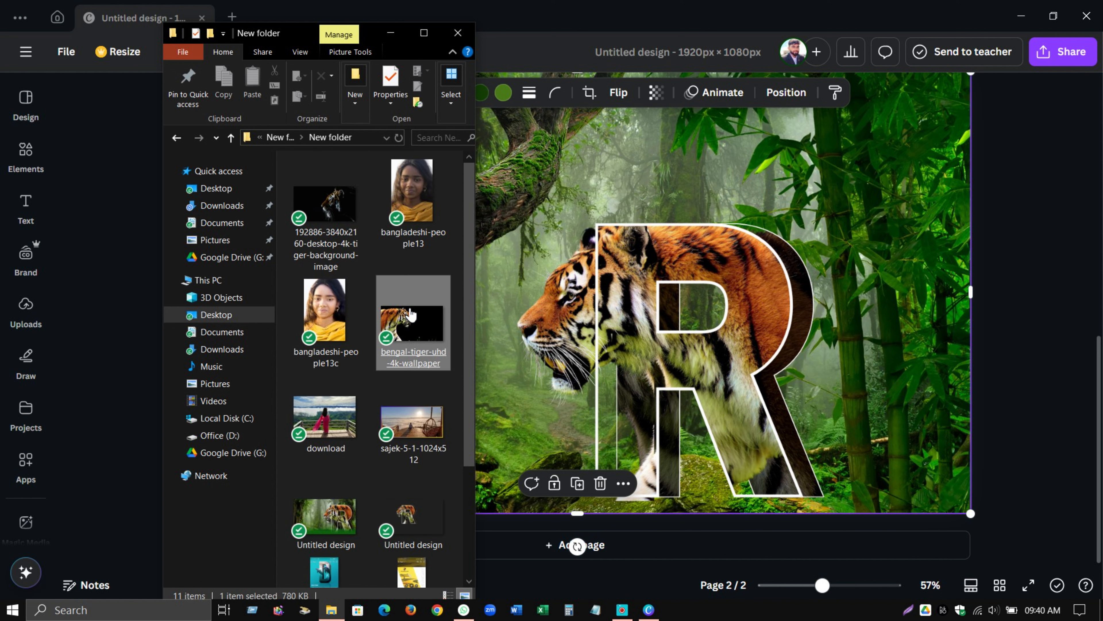
{"action": "left_click_drag", "start_coordinate": [411, 313], "coordinate": [533, 215]}
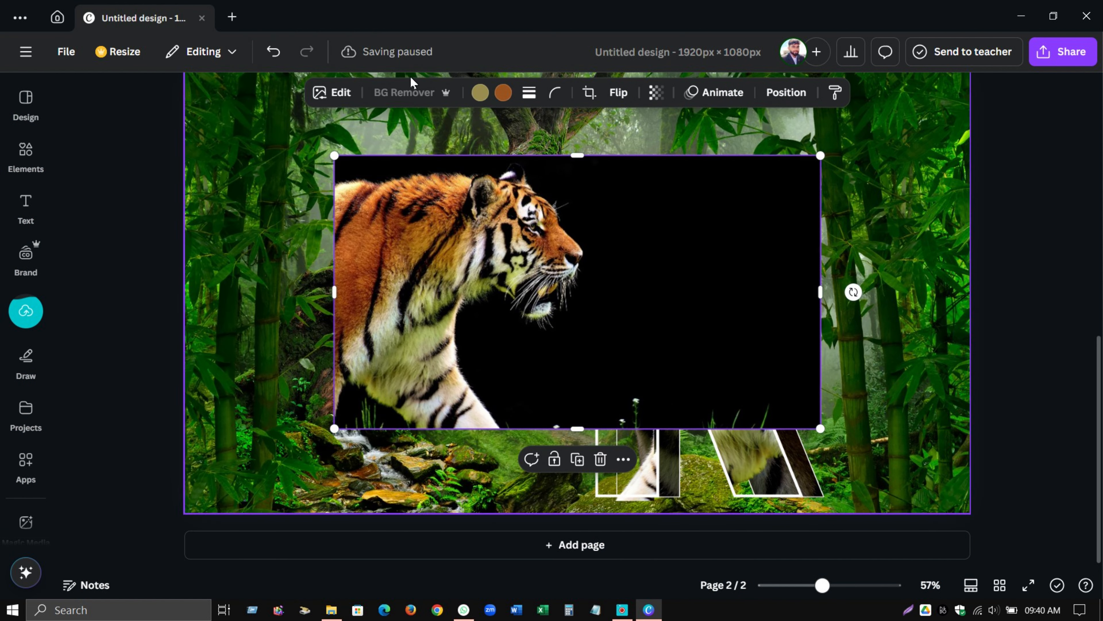
- Move the second tiger photo toward the jungle page's left side and remove its black background
{"action": "left_click", "coordinate": [411, 78]}
{"action": "left_click", "coordinate": [402, 197]}
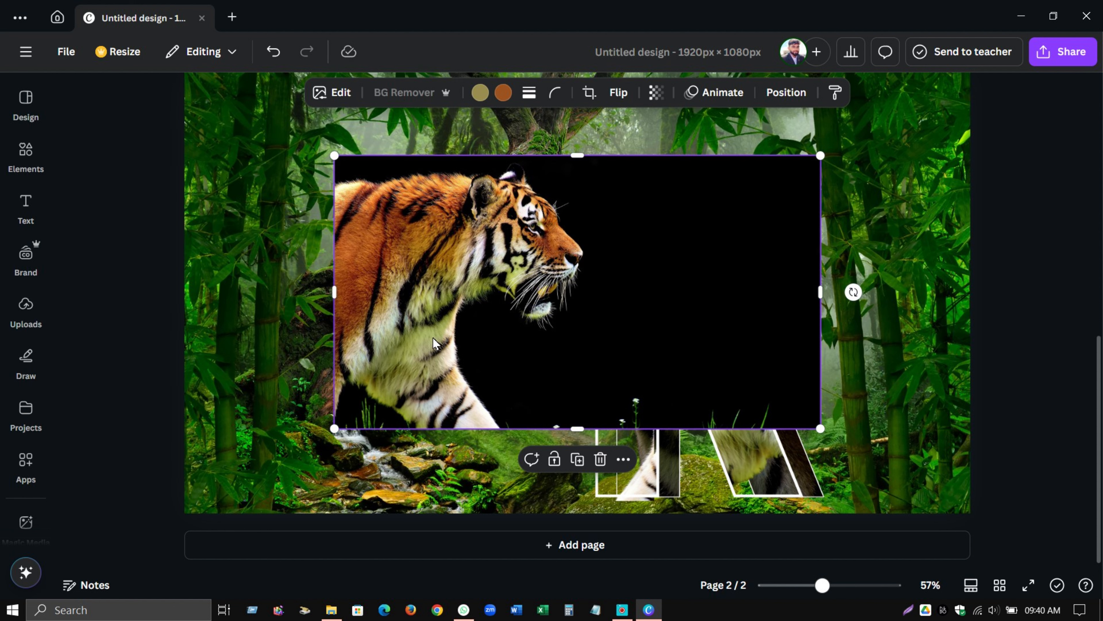
{"action": "left_click_drag", "start_coordinate": [458, 329], "coordinate": [449, 368]}
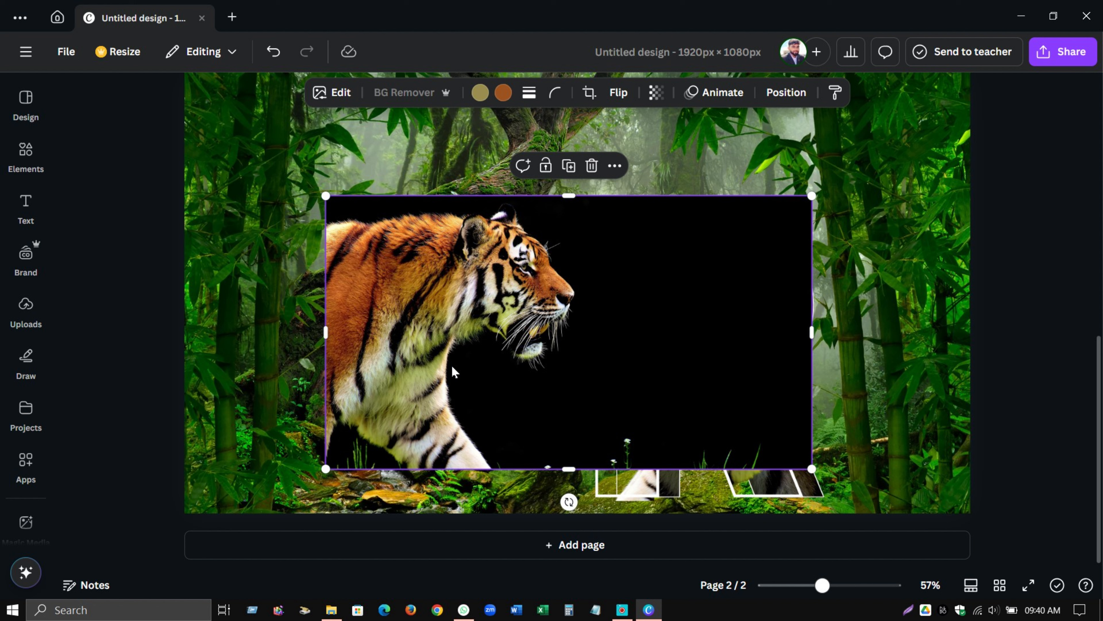
{"action": "left_click", "coordinate": [408, 179]}
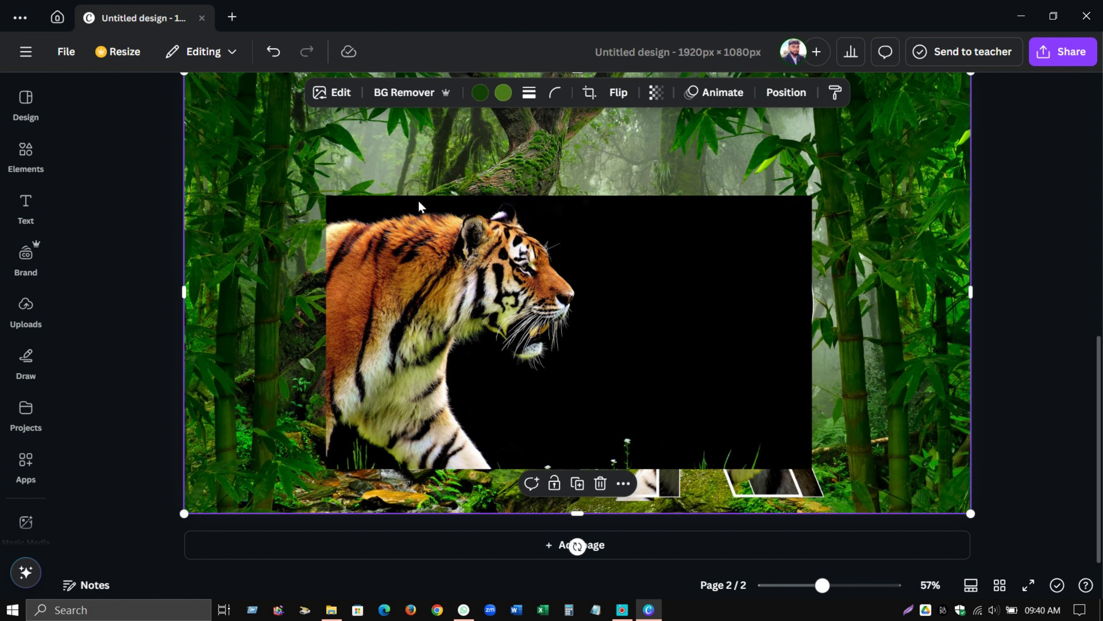
{"action": "left_click", "coordinate": [418, 200]}
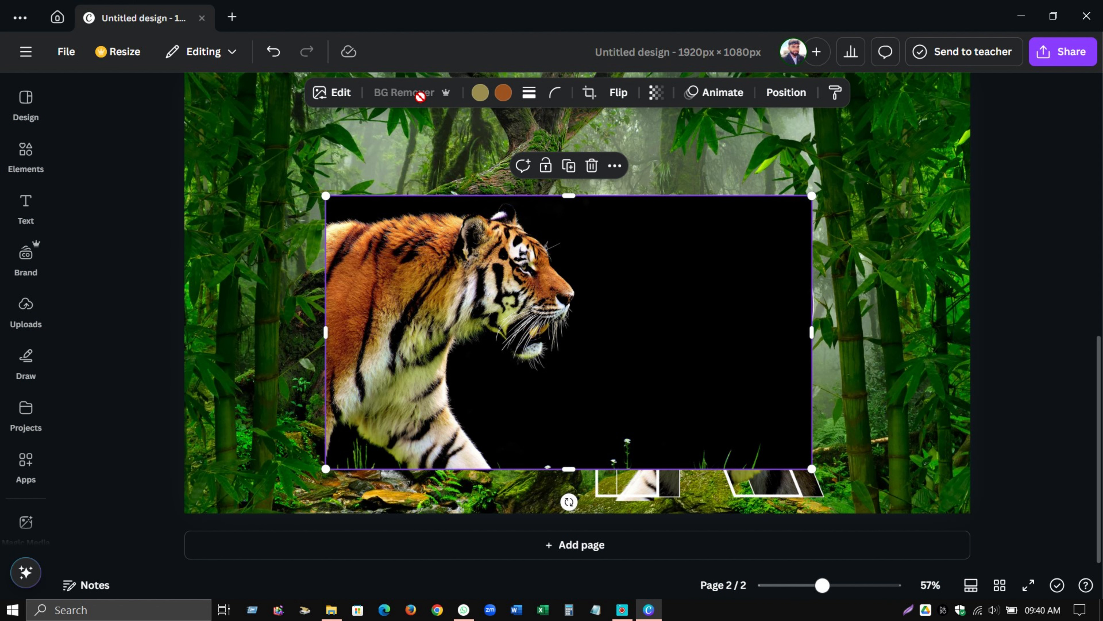
{"action": "left_click_drag", "start_coordinate": [486, 300], "coordinate": [427, 308]}
{"action": "left_click", "coordinate": [238, 220]}
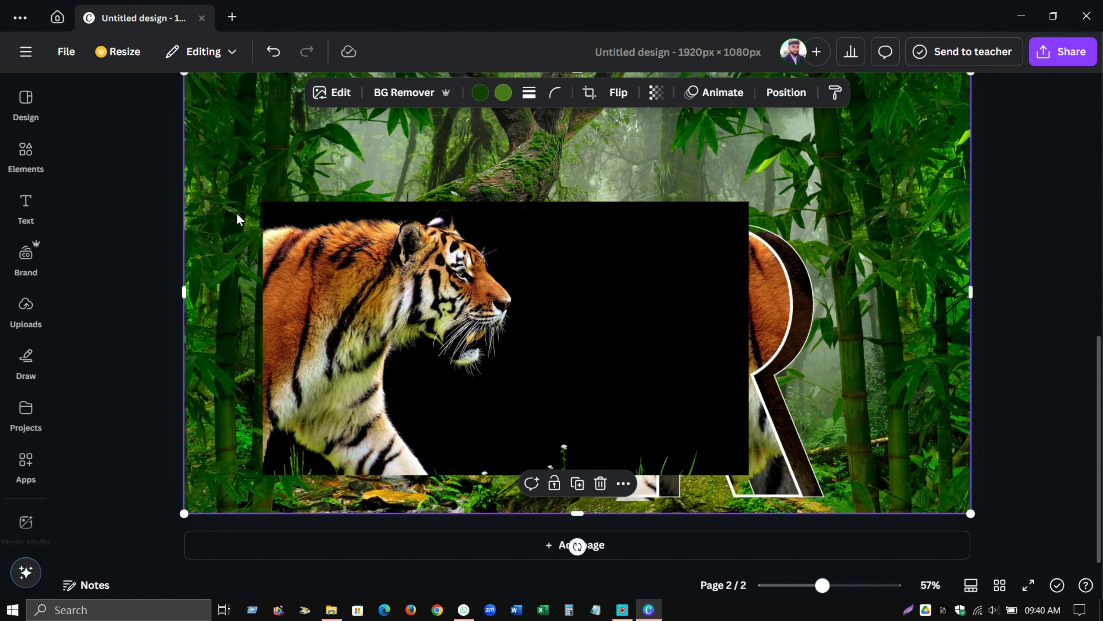
{"action": "left_click", "coordinate": [269, 393]}
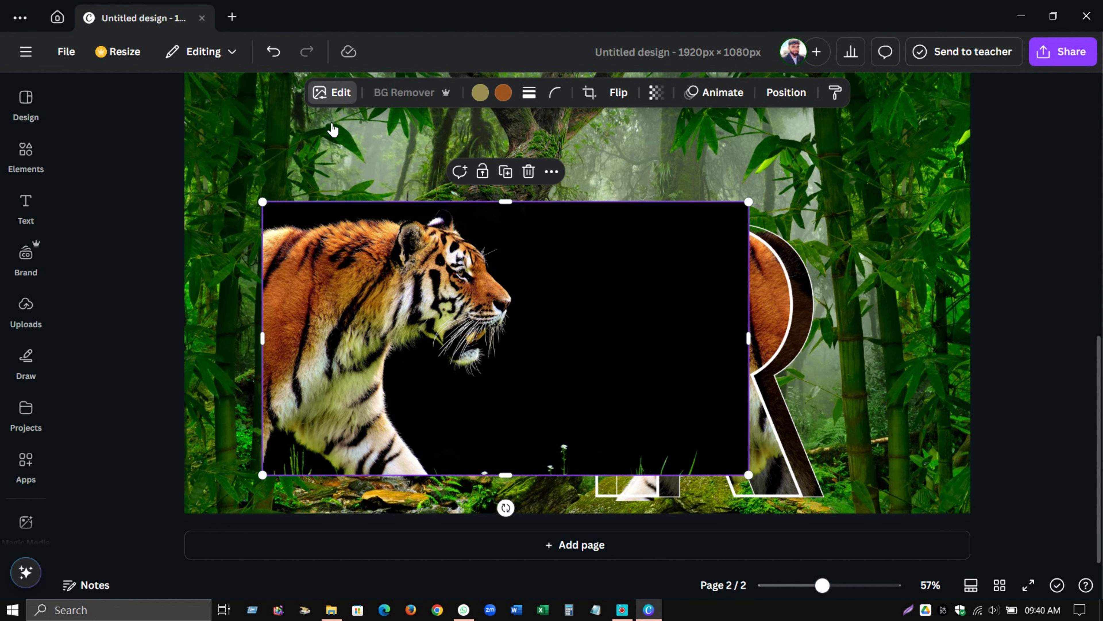
{"action": "left_click", "coordinate": [334, 92]}
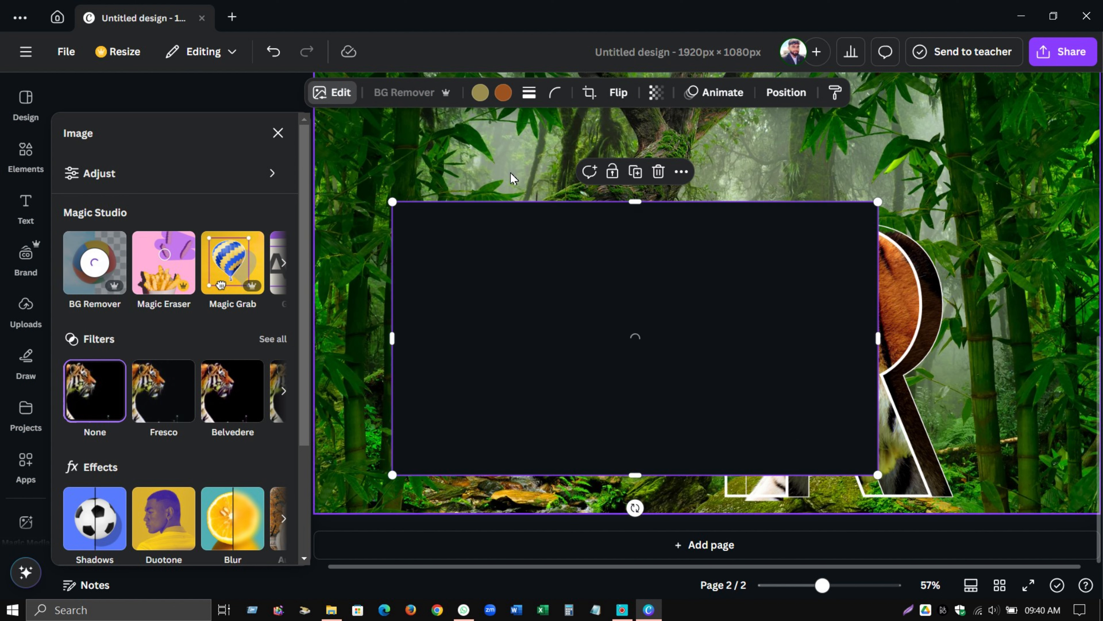
{"action": "left_click", "coordinate": [512, 175]}
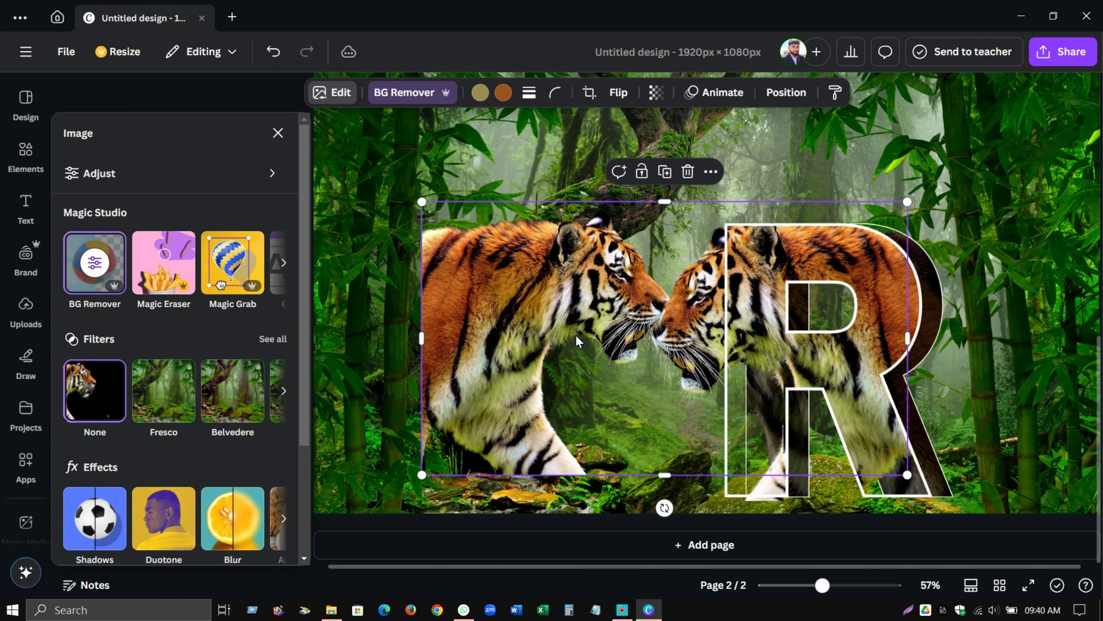
- Crop the empty area beside the tiger cutout's face and flip the cutout horizontally
{"action": "left_click_drag", "start_coordinate": [922, 355], "coordinate": [691, 354]}
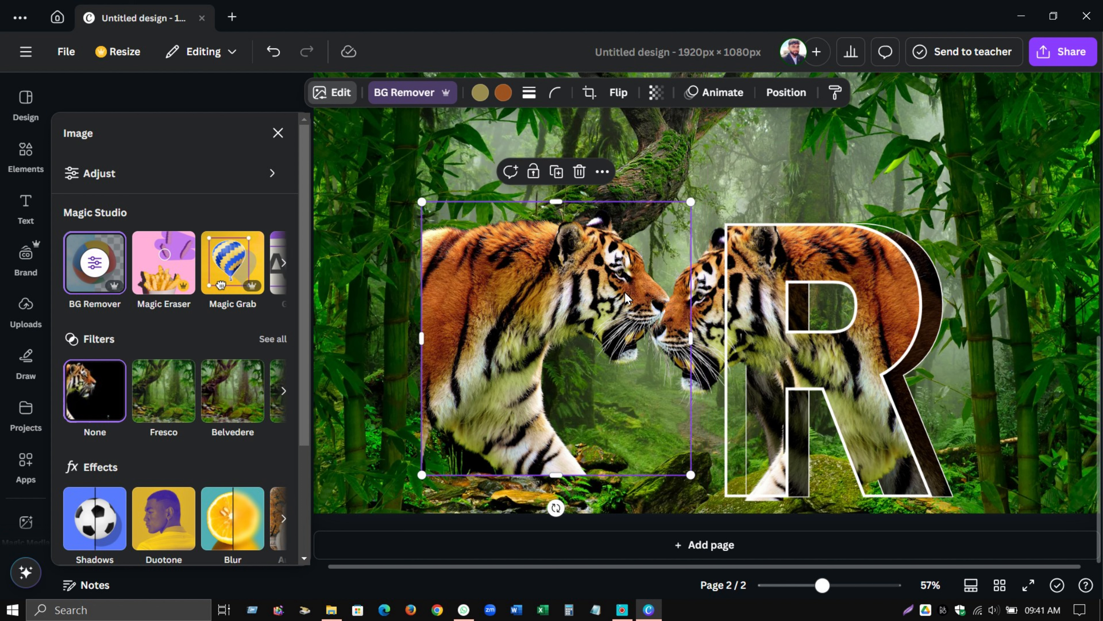
{"action": "left_click", "coordinate": [619, 92]}
{"action": "left_click", "coordinate": [631, 130]}
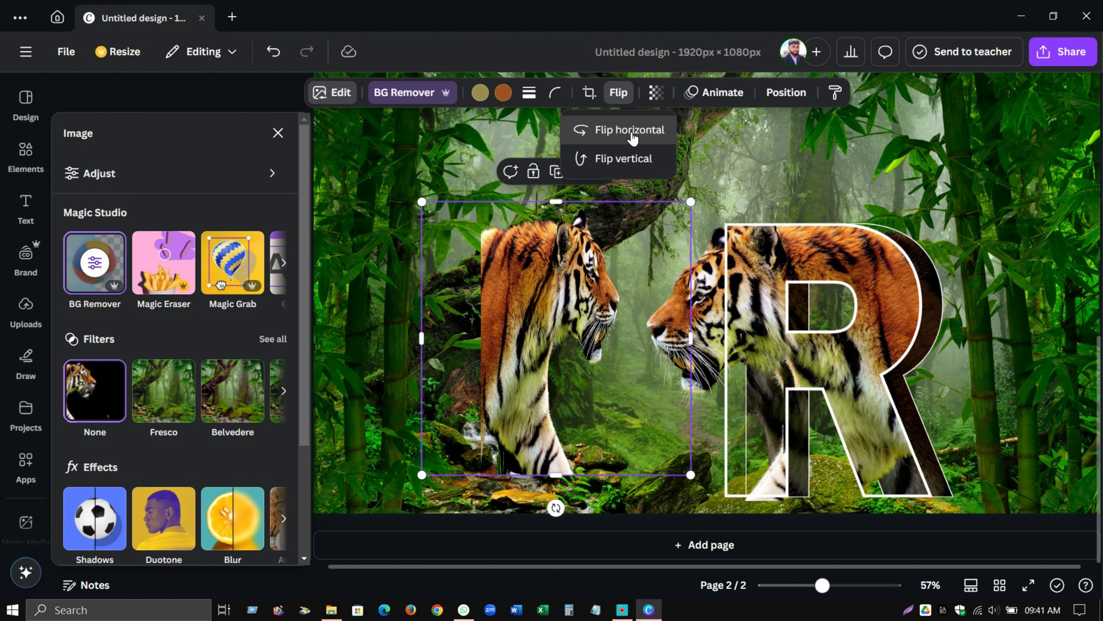
{"action": "left_click", "coordinate": [632, 130]}
- Place the flipped tiger cutout over the letter R and enlarge it slightly, matching the face to the tiger inside the letter
{"action": "left_click_drag", "start_coordinate": [669, 353], "coordinate": [878, 353]}
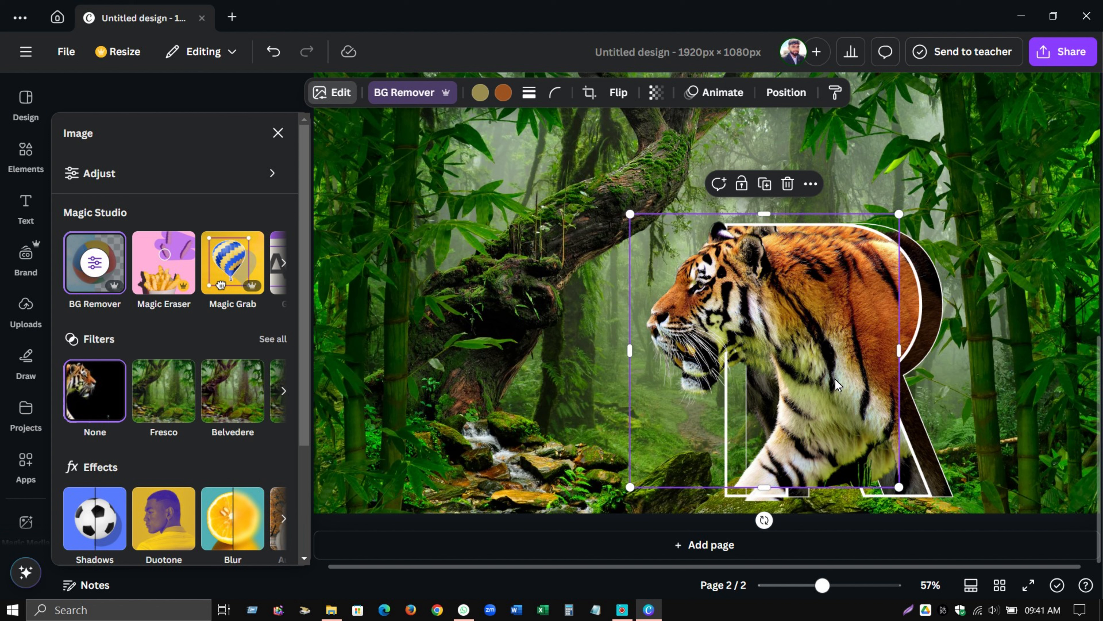
{"action": "left_click_drag", "start_coordinate": [911, 504], "coordinate": [922, 516]}
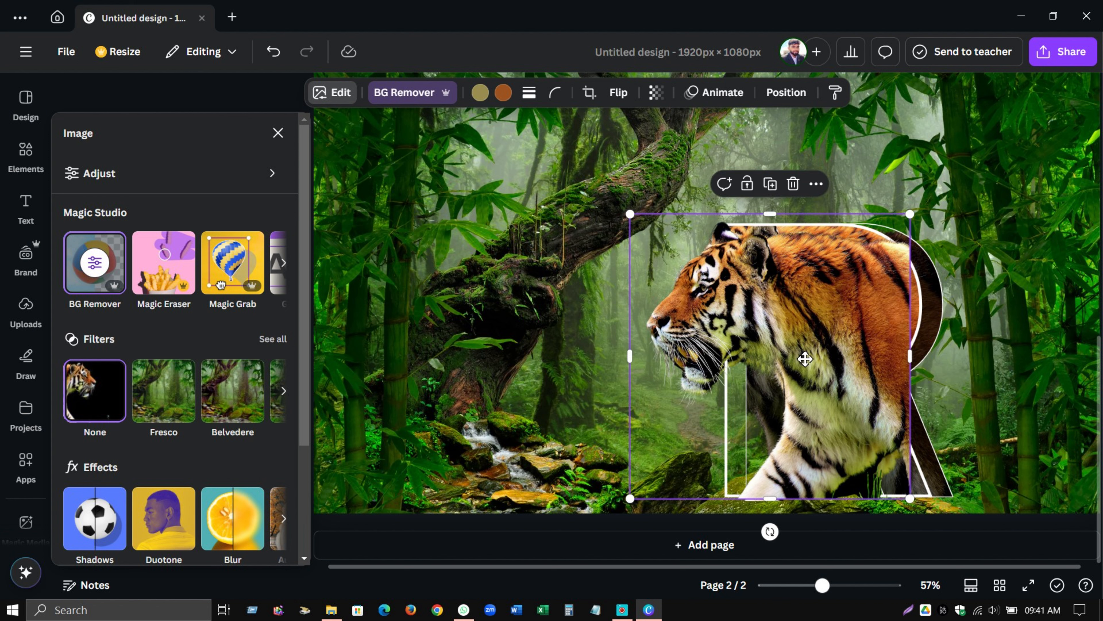
{"action": "left_click_drag", "start_coordinate": [805, 359], "coordinate": [805, 363]}
{"action": "mouse_move", "coordinate": [709, 326]}
{"action": "left_mouse_down"}
{"action": "mouse_move", "coordinate": [716, 339]}
{"action": "mouse_move", "coordinate": [707, 333]}
{"action": "left_mouse_up"}
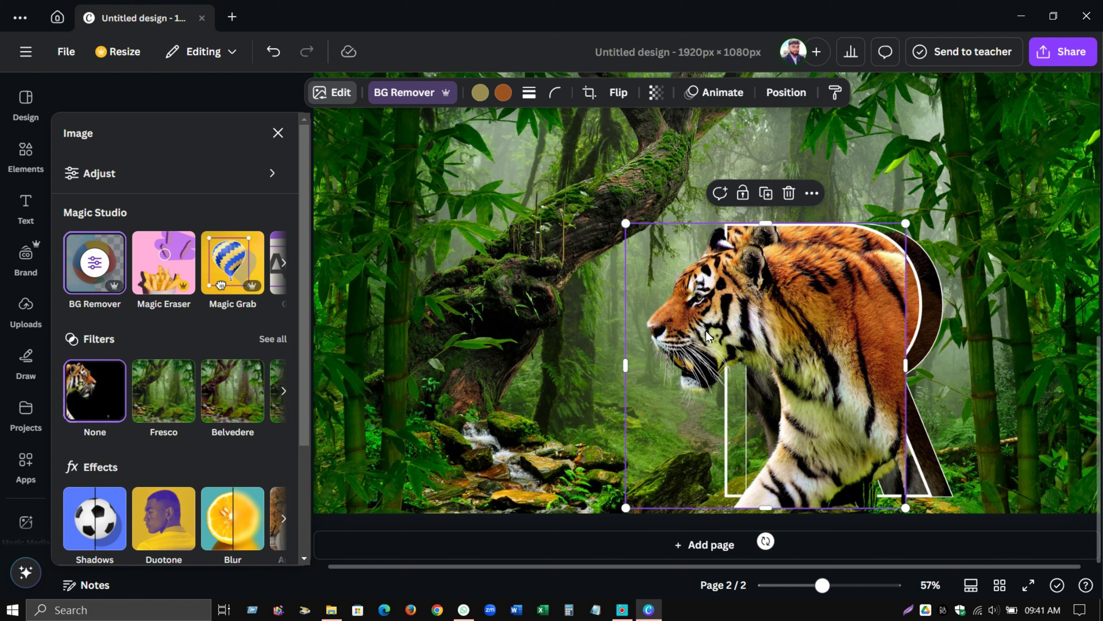
- Crop the tiger cutout's body side back to the neck and enlarge the remaining part to about 462 x 779
{"action": "left_click_drag", "start_coordinate": [906, 365], "coordinate": [795, 357]}
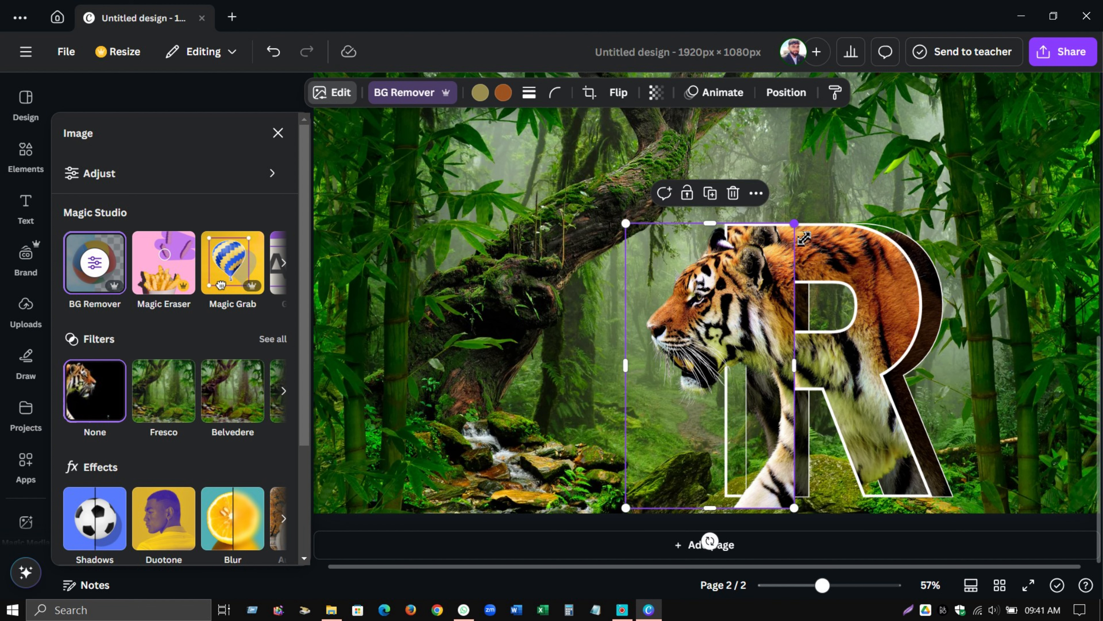
{"action": "left_click_drag", "start_coordinate": [805, 235], "coordinate": [817, 219]}
{"action": "left_click_drag", "start_coordinate": [773, 273], "coordinate": [779, 290]}
{"action": "left_click_drag", "start_coordinate": [817, 223], "coordinate": [828, 218]}
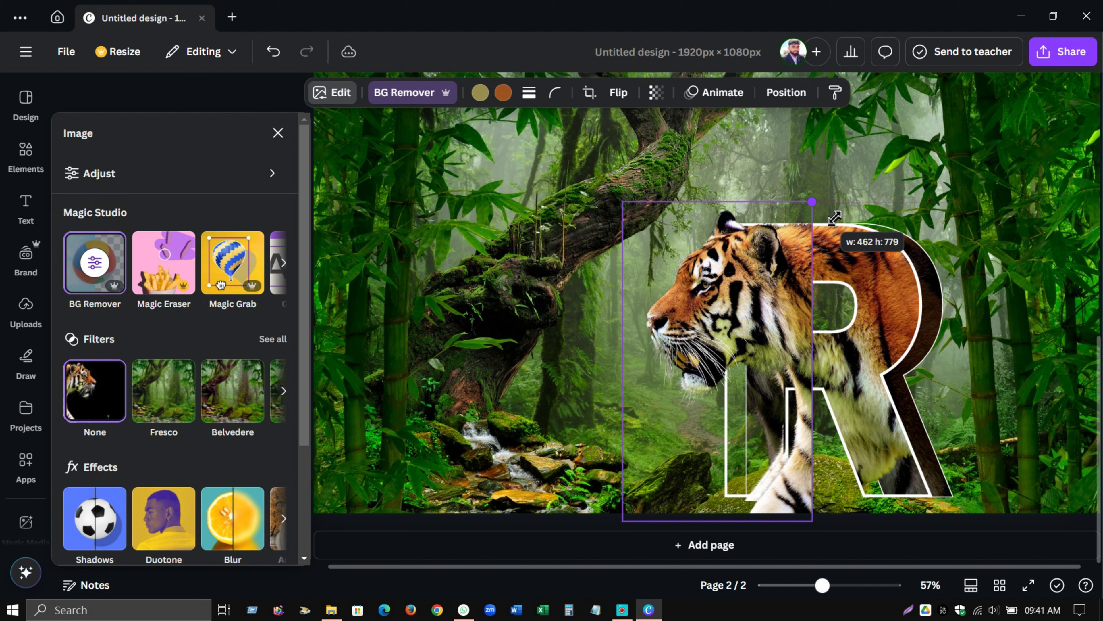
{"action": "left_click_drag", "start_coordinate": [834, 218], "coordinate": [834, 218]}
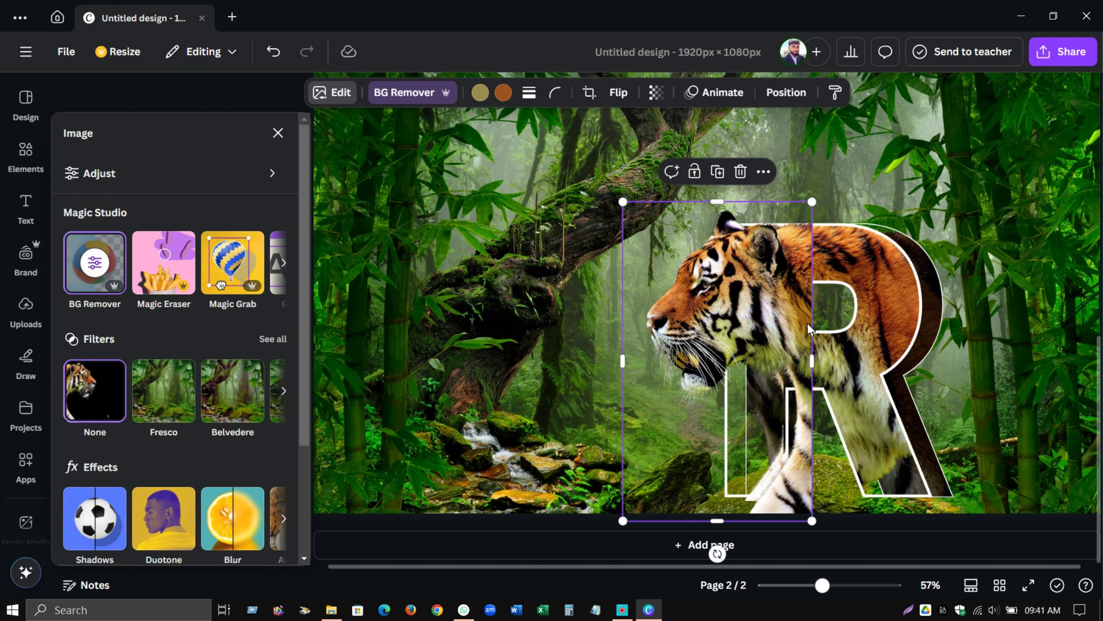
- Fine-tune the cropped tiger's size and position so its head lines up with the tiger inside the letter R
{"action": "left_click_drag", "start_coordinate": [821, 363], "coordinate": [824, 289]}
{"action": "left_click_drag", "start_coordinate": [797, 324], "coordinate": [796, 322]}
{"action": "left_click_drag", "start_coordinate": [812, 526], "coordinate": [812, 514]}
{"action": "left_click_drag", "start_coordinate": [732, 219], "coordinate": [734, 211]}
{"action": "left_click_drag", "start_coordinate": [731, 288], "coordinate": [735, 302]}
{"action": "left_click_drag", "start_coordinate": [811, 524], "coordinate": [802, 517]}
{"action": "left_click_drag", "start_coordinate": [804, 230], "coordinate": [825, 226]}
{"action": "left_click_drag", "start_coordinate": [736, 304], "coordinate": [736, 314]}
- Crop away the cutout's legs below the chin and trim its neck side, leaving only the tiger's head
{"action": "left_click_drag", "start_coordinate": [713, 520], "coordinate": [735, 402]}
{"action": "left_click_drag", "start_coordinate": [808, 322], "coordinate": [780, 330]}
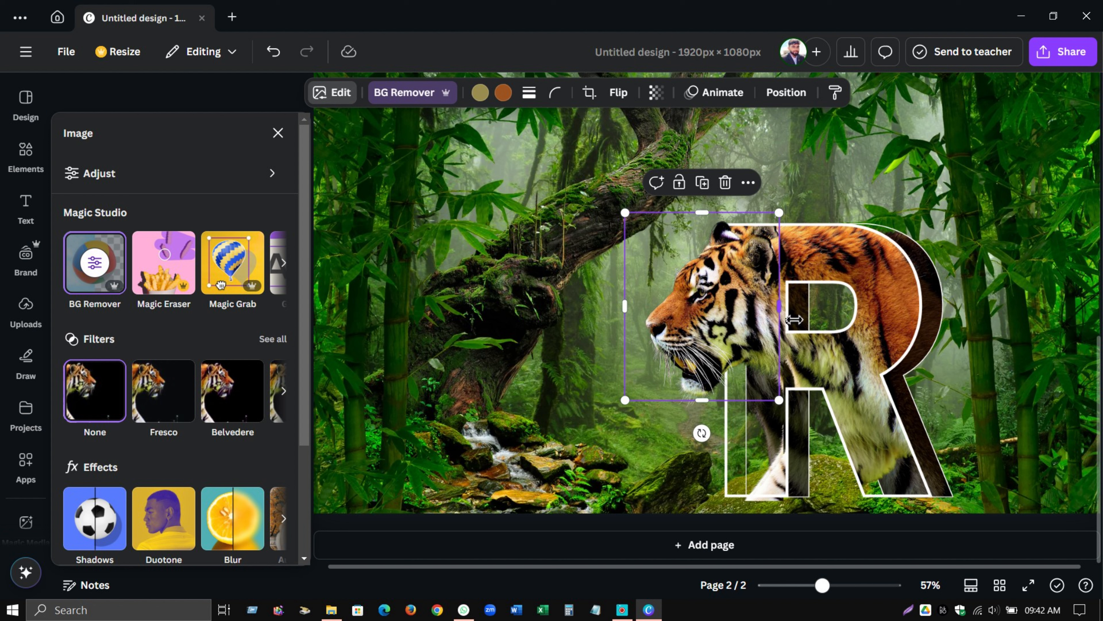
{"action": "left_click_drag", "start_coordinate": [787, 316], "coordinate": [754, 318]}
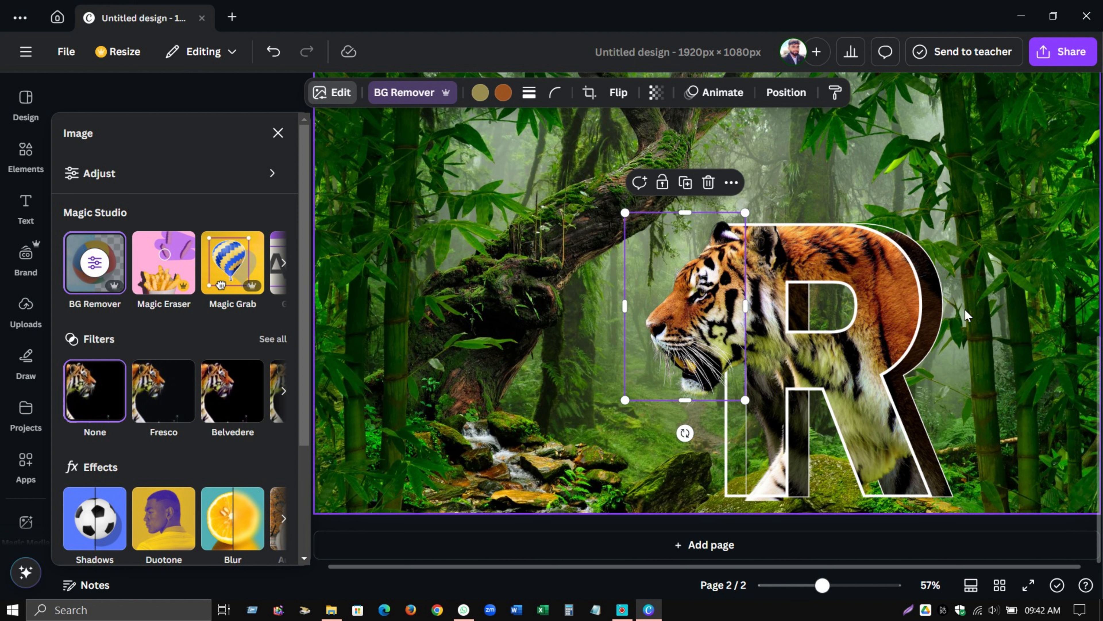
{"action": "left_click", "coordinate": [965, 313]}
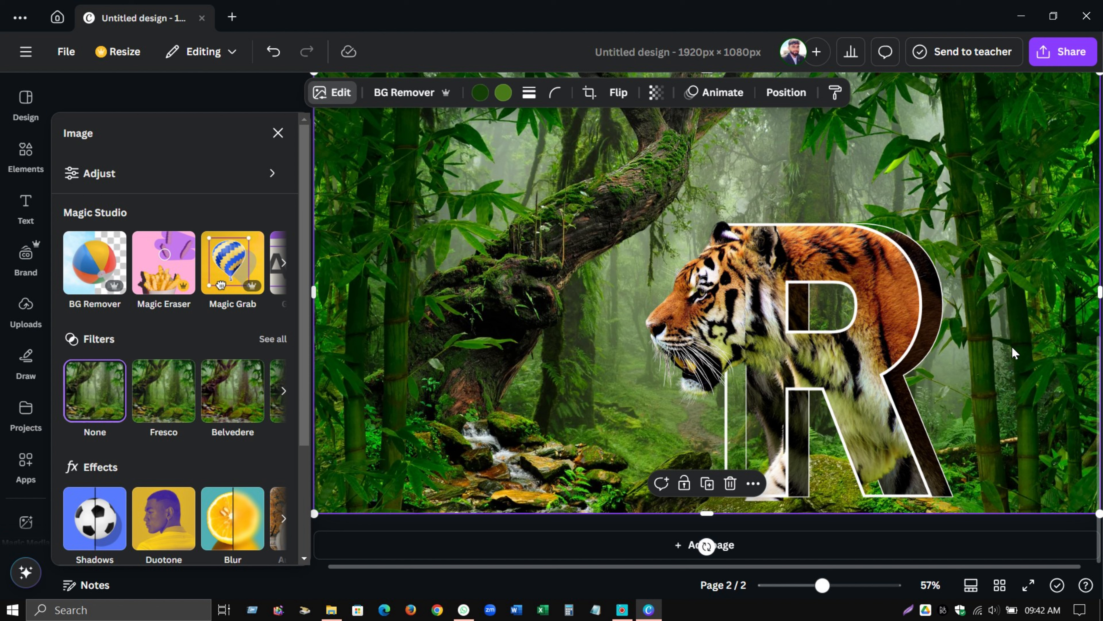
- Extend the head cutout's crop back toward the letter's bowl and rescale it to match the tiger in the R
{"action": "left_click", "coordinate": [738, 316]}
{"action": "left_click_drag", "start_coordinate": [760, 312], "coordinate": [799, 347]}
{"action": "left_click_drag", "start_coordinate": [721, 357], "coordinate": [728, 347]}
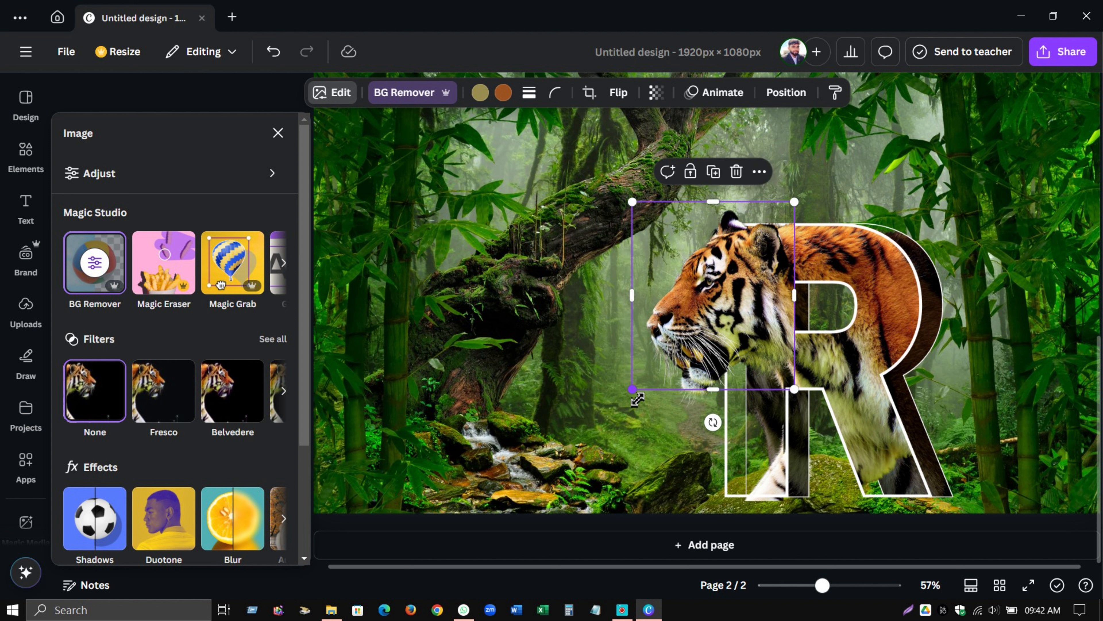
{"action": "left_click_drag", "start_coordinate": [637, 399], "coordinate": [633, 410]}
{"action": "left_click_drag", "start_coordinate": [634, 411], "coordinate": [630, 413]}
{"action": "left_click", "coordinate": [1060, 318]}
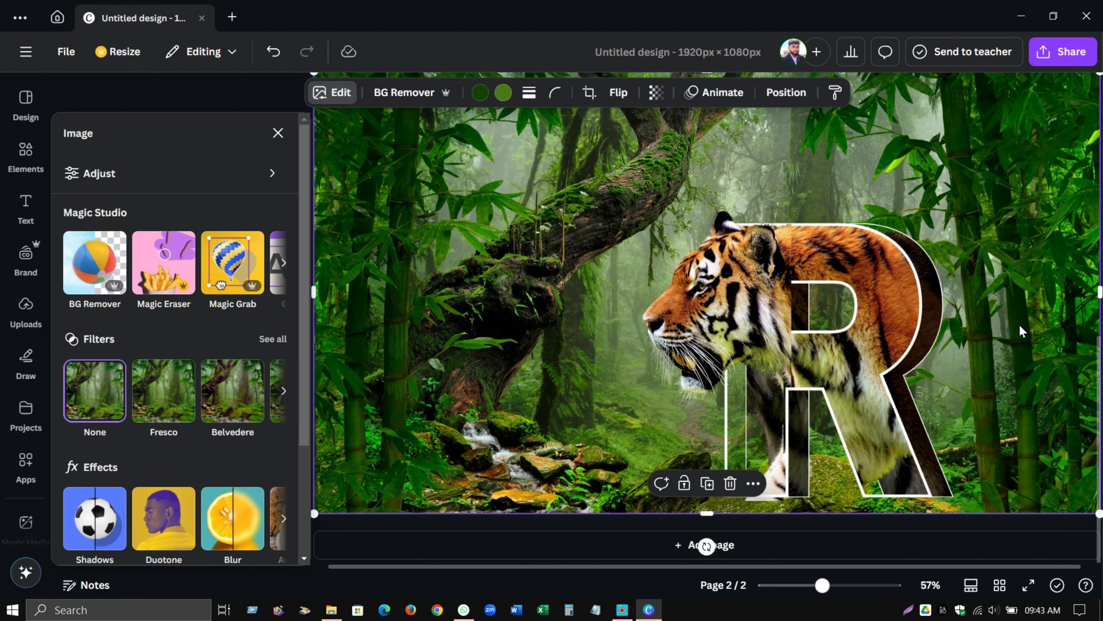
- Reposition the tiger letter R behind the head cutout and extend its crop frame slightly at the lower right corner
{"action": "scroll", "coordinate": [988, 369], "scroll_direction": "up", "scroll_amount": 5}
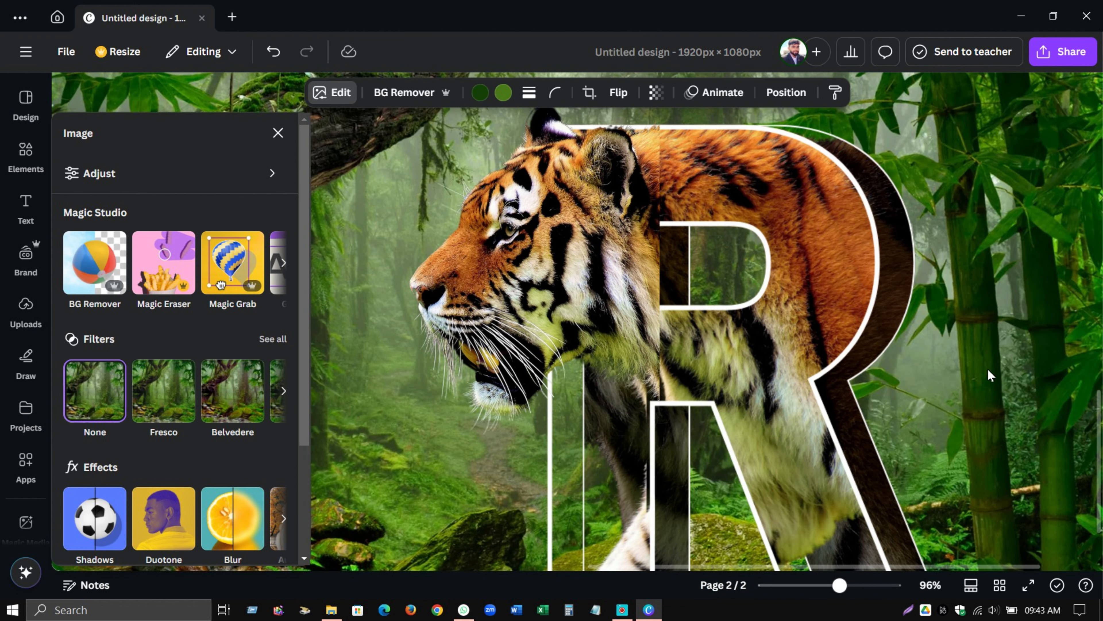
{"action": "left_click", "coordinate": [590, 240]}
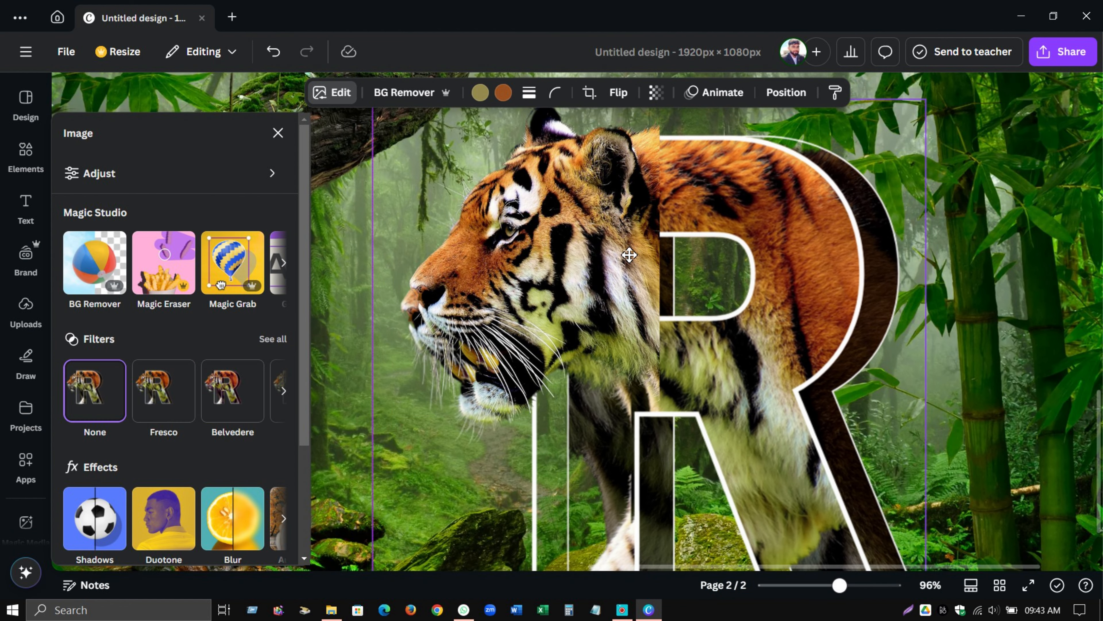
{"action": "left_click_drag", "start_coordinate": [700, 245], "coordinate": [767, 217]}
{"action": "double_click", "coordinate": [752, 228]}
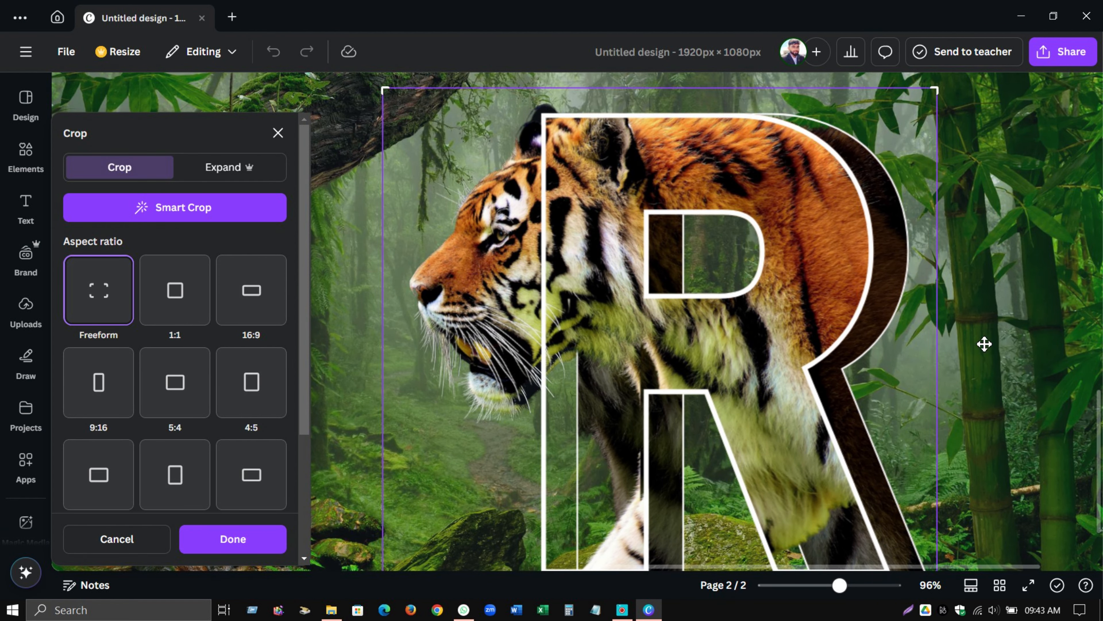
{"action": "scroll", "coordinate": [979, 350], "scroll_direction": "down", "scroll_amount": 3}
{"action": "mouse_move", "coordinate": [958, 551]}
{"action": "left_mouse_down"}
{"action": "mouse_move", "coordinate": [879, 475]}
{"action": "mouse_move", "coordinate": [986, 547]}
{"action": "mouse_move", "coordinate": [971, 538]}
{"action": "left_mouse_up"}
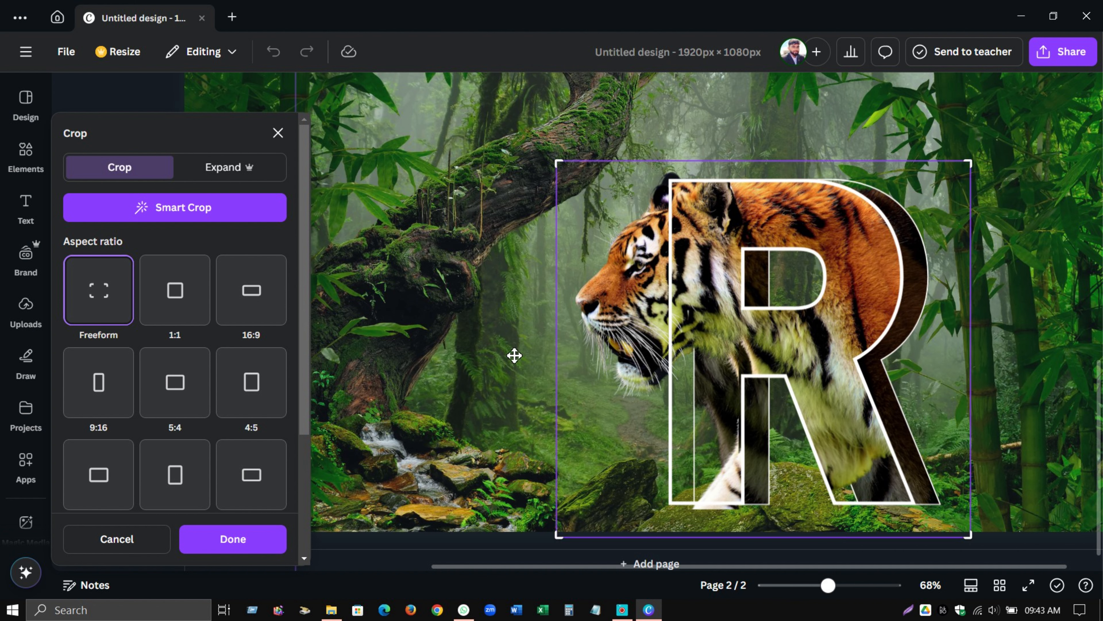
{"action": "left_click", "coordinate": [278, 133]}
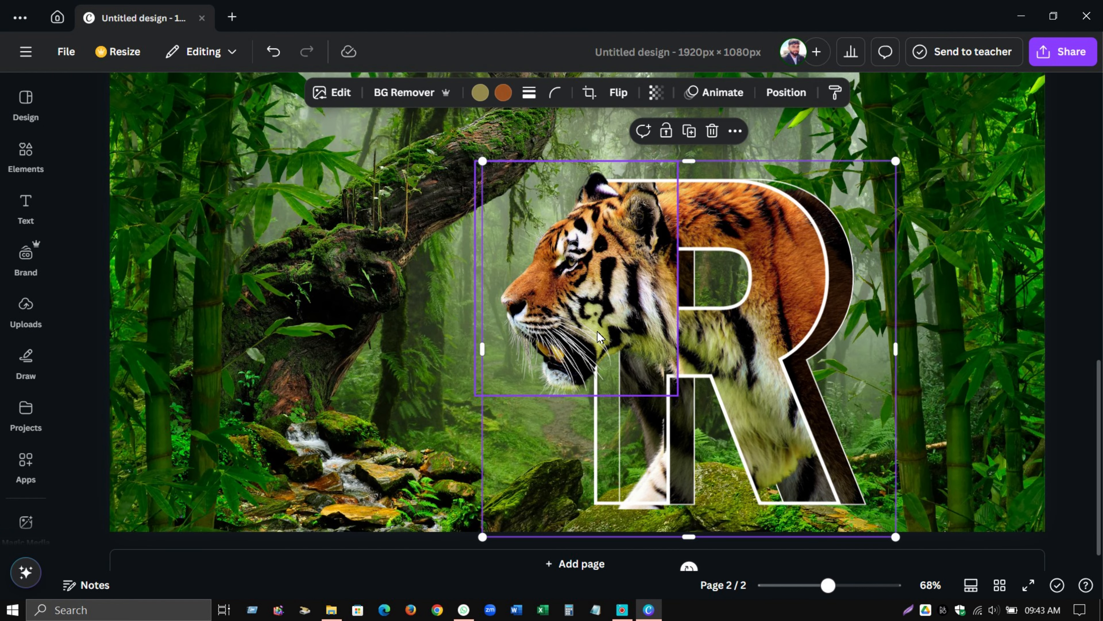
- Nudge the head cutout so its nose and muzzle match the tiger in the letter R
{"action": "left_click_drag", "start_coordinate": [541, 302], "coordinate": [543, 302]}
{"action": "scroll", "coordinate": [542, 301], "scroll_direction": "up", "scroll_amount": 5}
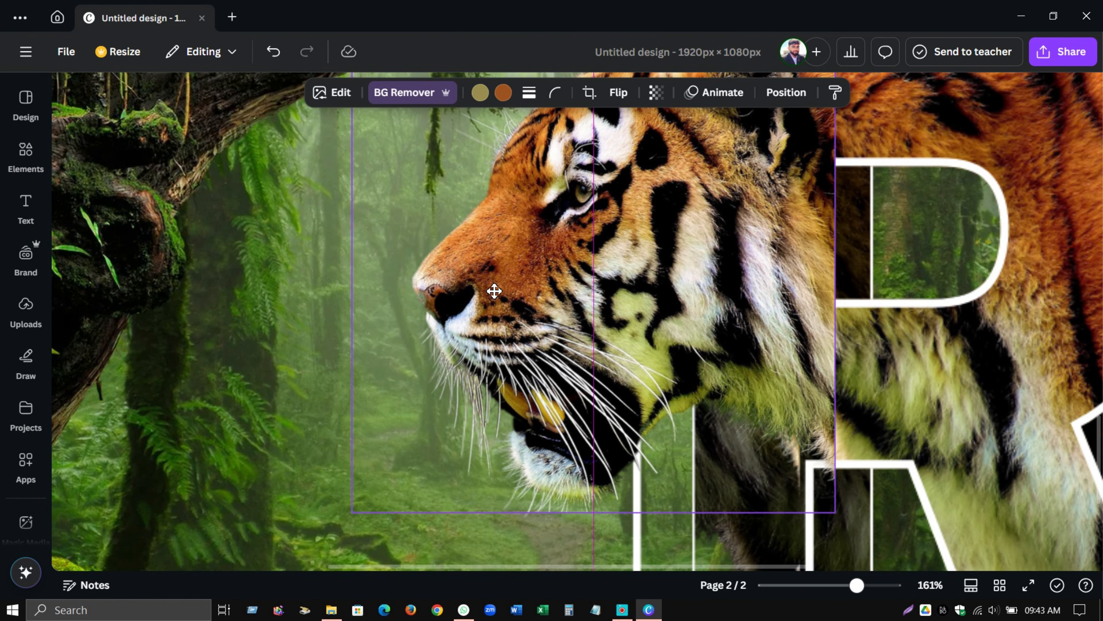
{"action": "left_click_drag", "start_coordinate": [492, 288], "coordinate": [478, 282]}
{"action": "scroll", "coordinate": [478, 281], "scroll_direction": "up", "scroll_amount": 5}
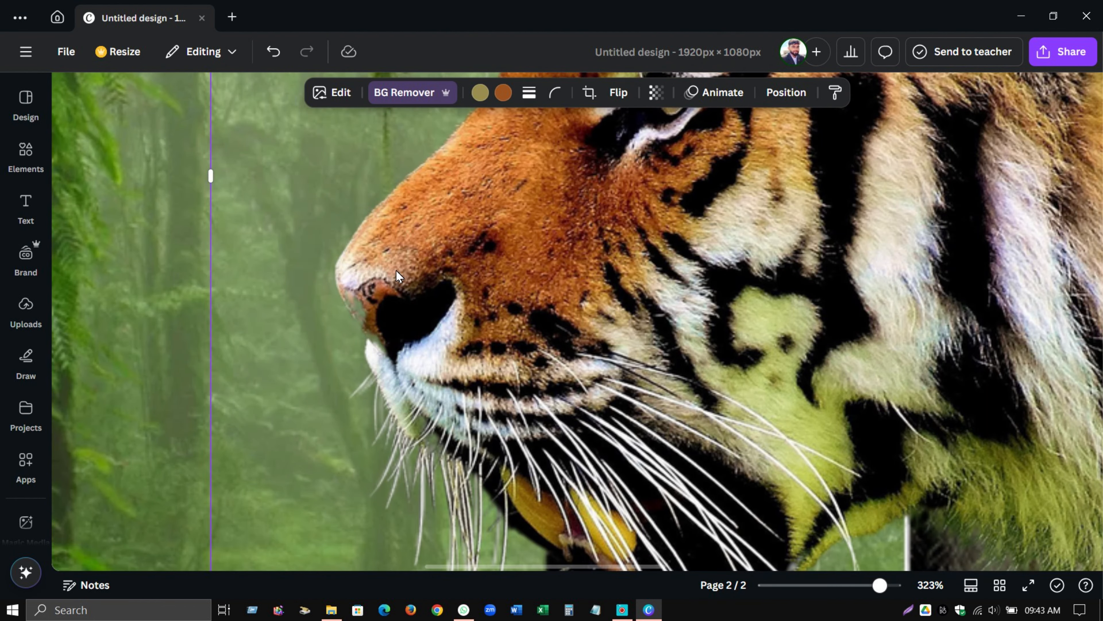
{"action": "scroll", "coordinate": [416, 288], "scroll_direction": "down", "scroll_amount": 4}
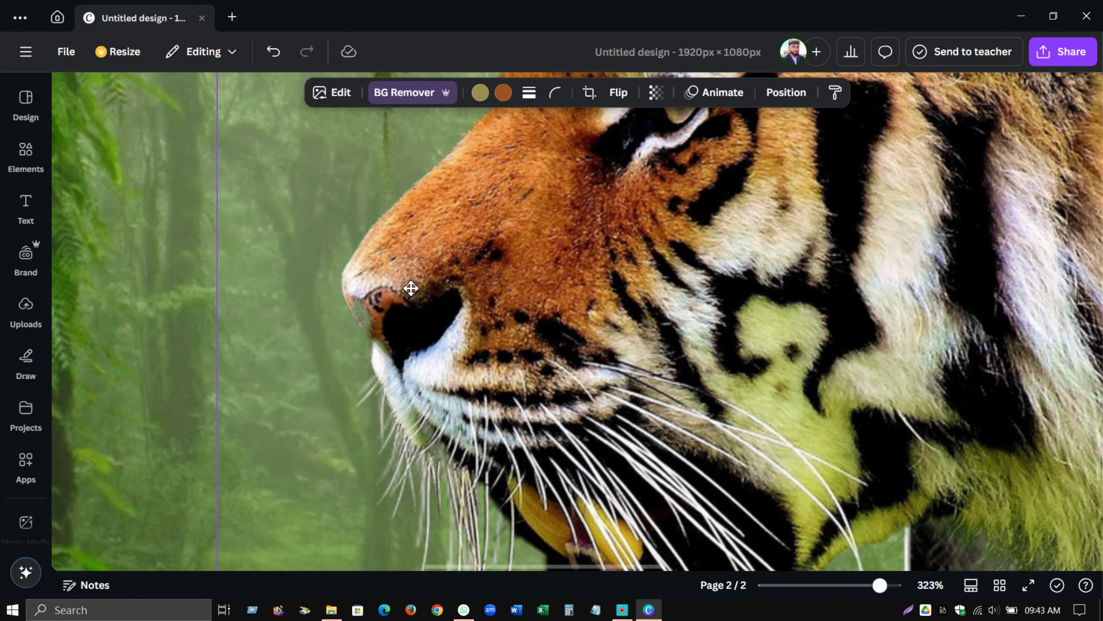
{"action": "scroll", "coordinate": [540, 336], "scroll_direction": "down", "scroll_amount": 5}
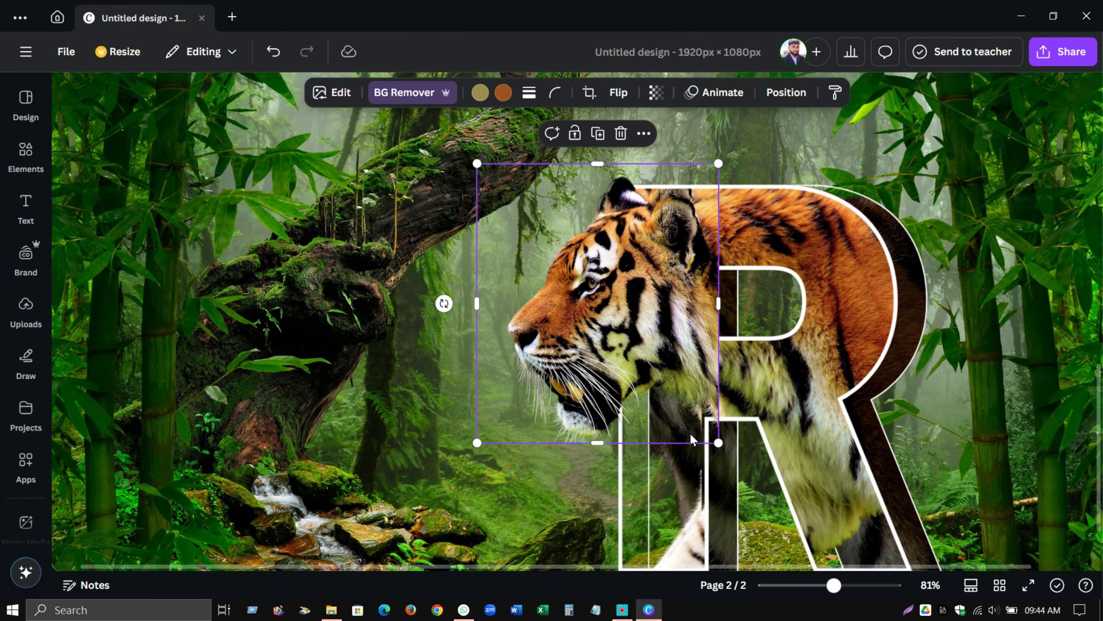
- Enlarge the head cutout slightly from its upper right corner and realign it with the letter's tiger
{"action": "left_click_drag", "start_coordinate": [728, 173], "coordinate": [807, 222]}
{"action": "left_click_drag", "start_coordinate": [719, 267], "coordinate": [717, 267]}
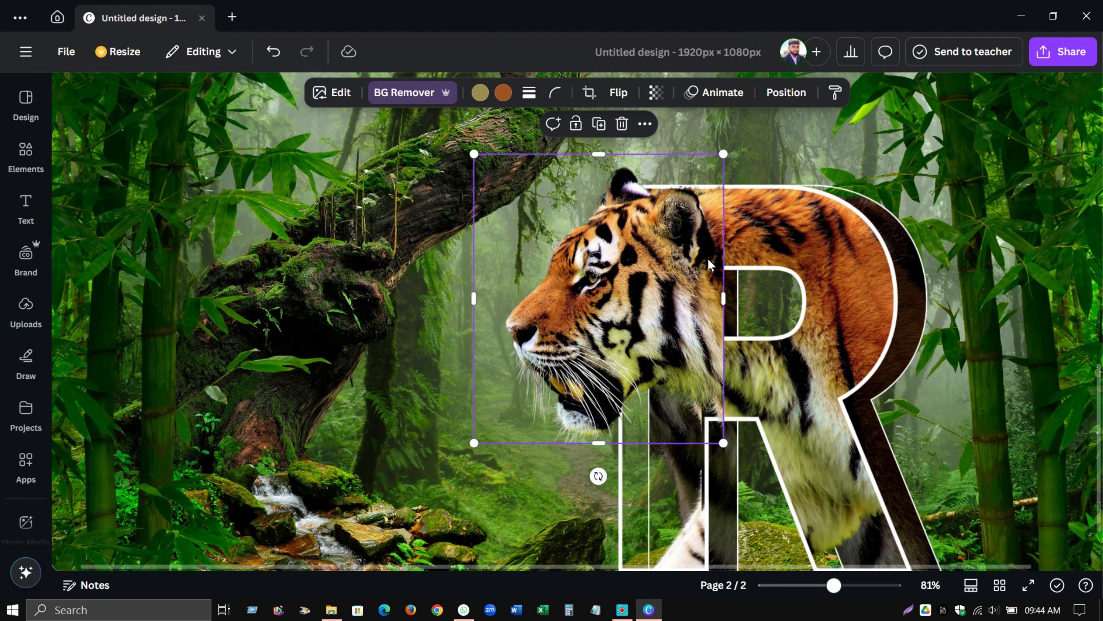
{"action": "left_click", "coordinate": [952, 276]}
{"action": "left_click", "coordinate": [1026, 274]}
{"action": "scroll", "coordinate": [1026, 283], "scroll_direction": "down", "scroll_amount": 2}
{"action": "scroll", "coordinate": [1025, 283], "scroll_direction": "up", "scroll_amount": 2}
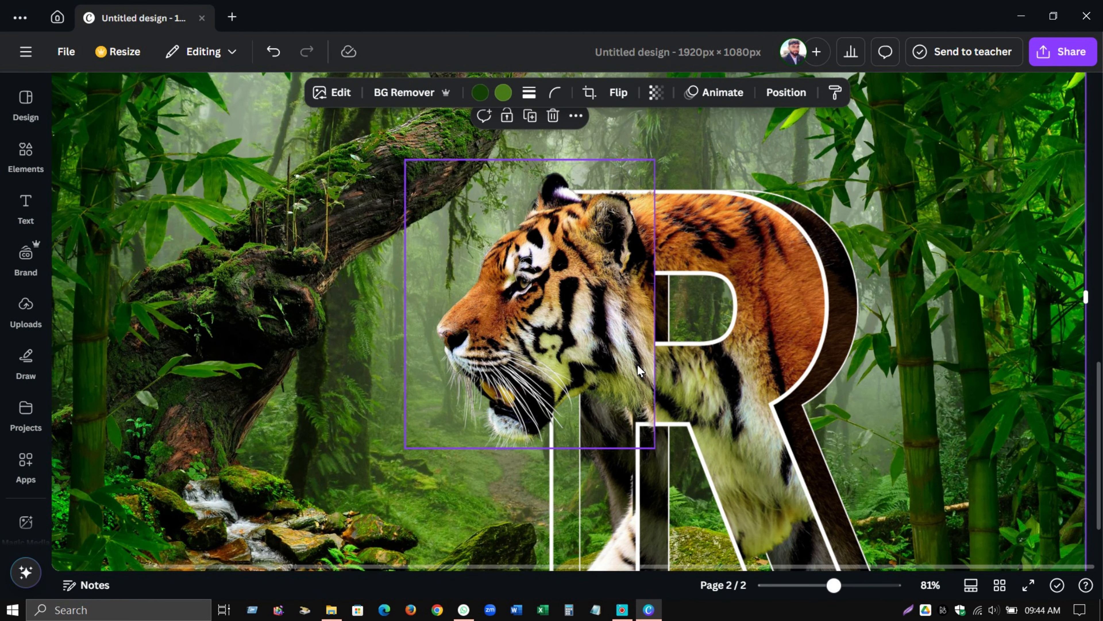
- Trim the head cutout's neck edge back to the left edge of the letter's inner opening
{"action": "left_click", "coordinate": [513, 304]}
{"action": "left_click_drag", "start_coordinate": [654, 309], "coordinate": [638, 311]}
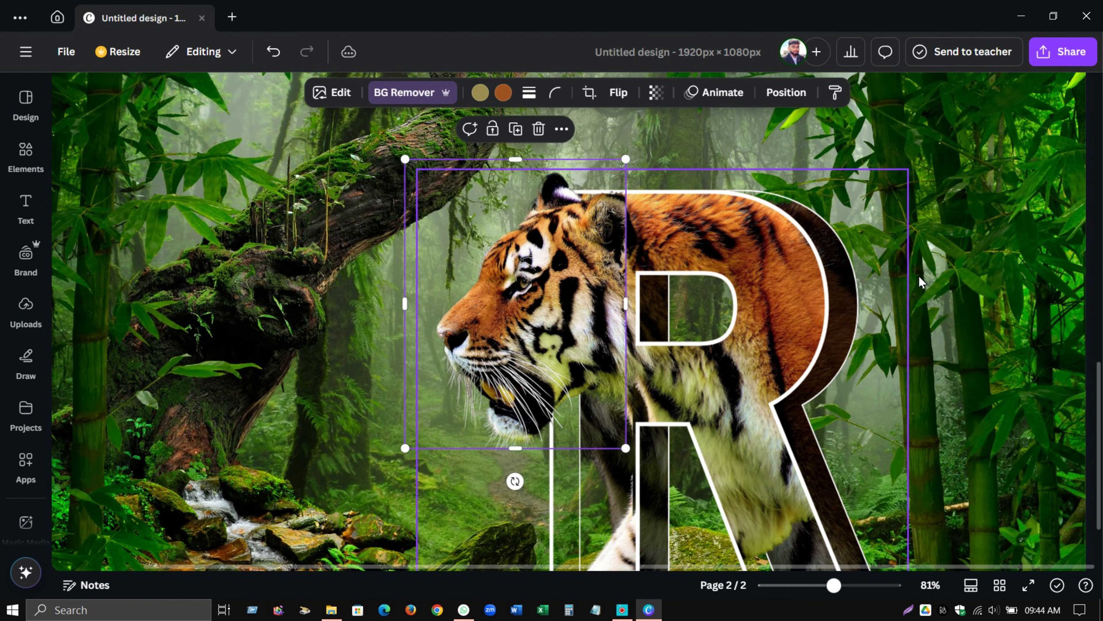
{"action": "left_click", "coordinate": [919, 276]}
{"action": "scroll", "coordinate": [687, 422], "scroll_direction": "down", "scroll_amount": 8}
{"action": "scroll", "coordinate": [685, 421], "scroll_direction": "up", "scroll_amount": 3}
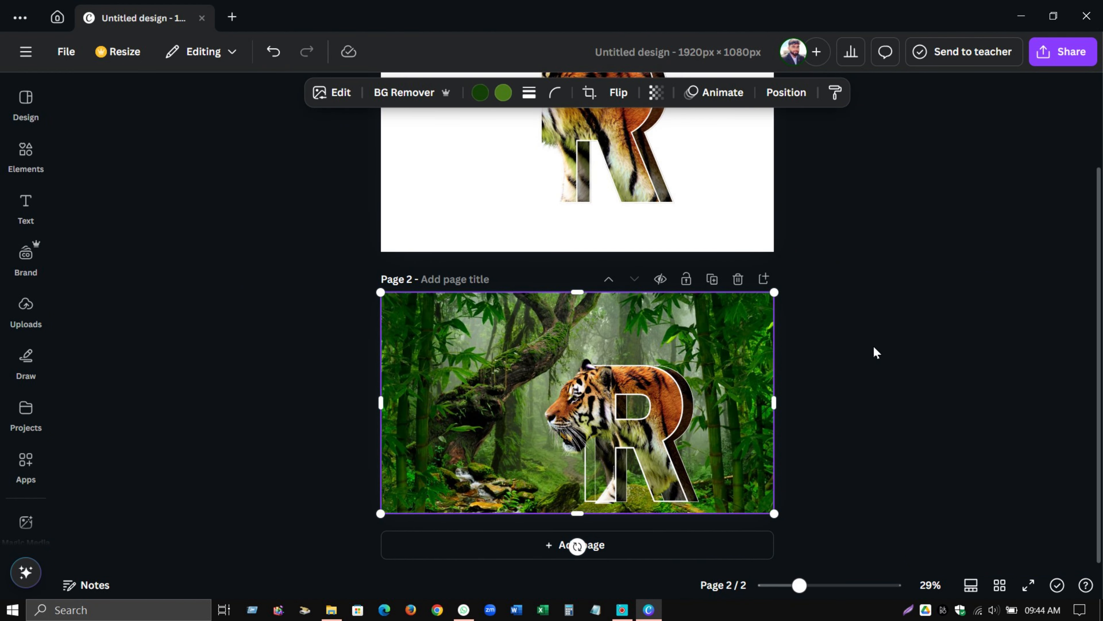
{"action": "left_click", "coordinate": [833, 318]}
{"action": "left_click", "coordinate": [755, 224]}
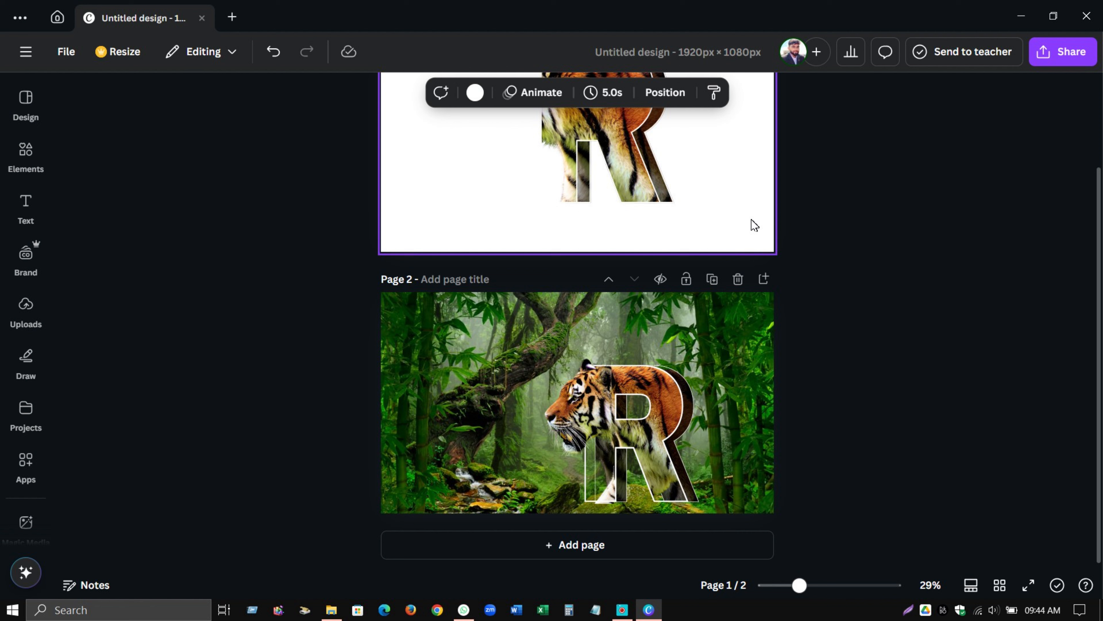
- Delete the first page, keeping only the jungle scene, and dismiss the desktop notification
{"action": "key", "text": "Delete"}
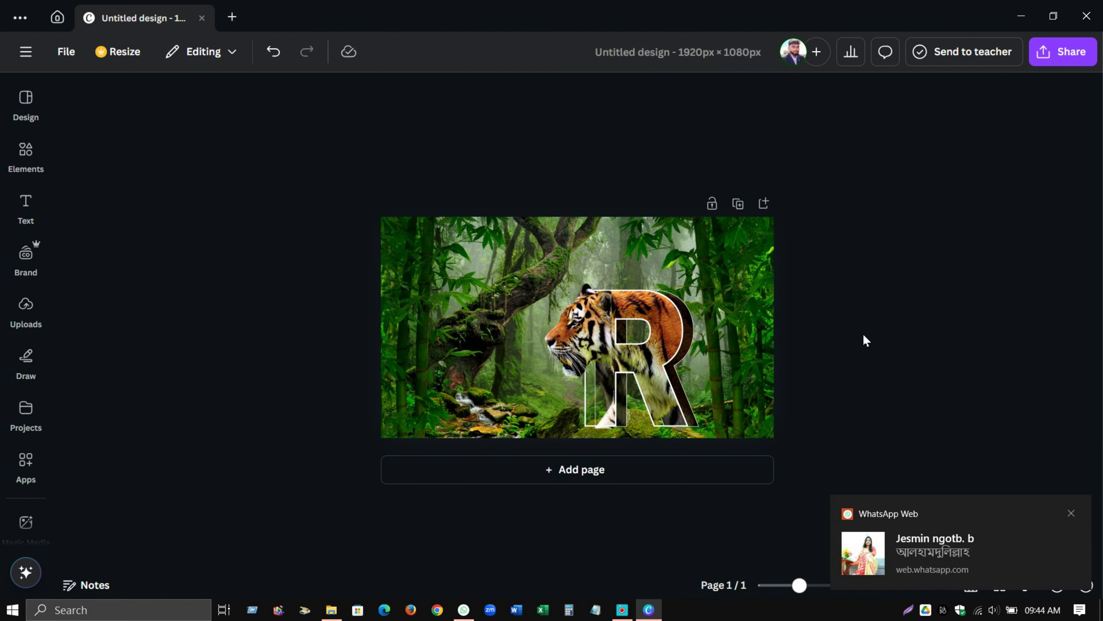
{"action": "left_click", "coordinate": [1071, 513]}
- Add a square shape, widen it into a horizontal rectangle and place it over the tiger letter's lower half
{"action": "left_click", "coordinate": [31, 161]}
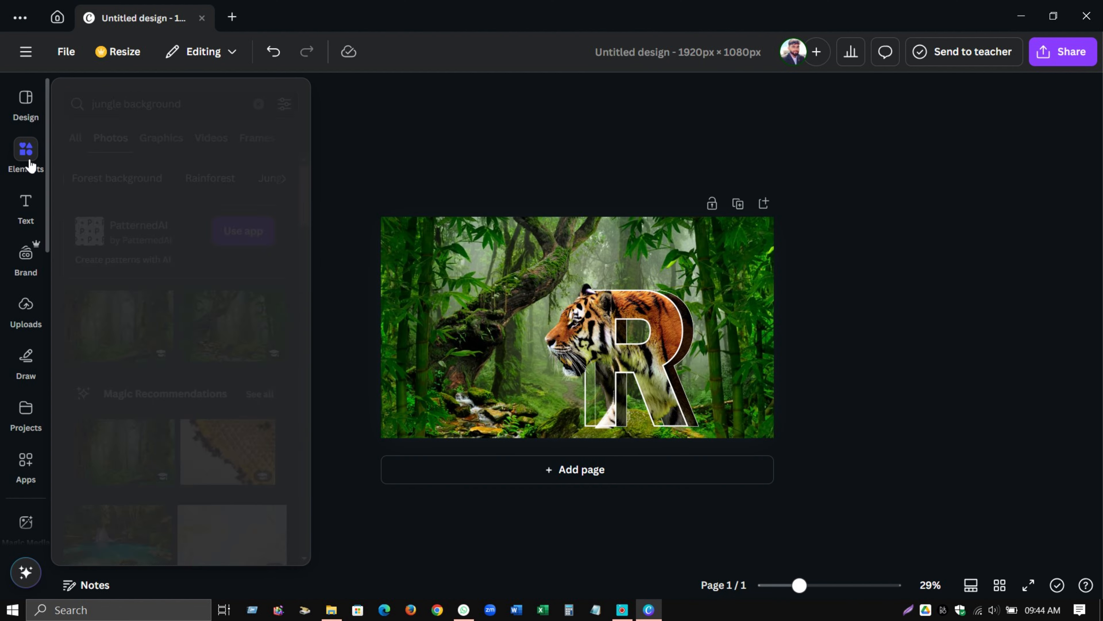
{"action": "left_click", "coordinate": [258, 97]}
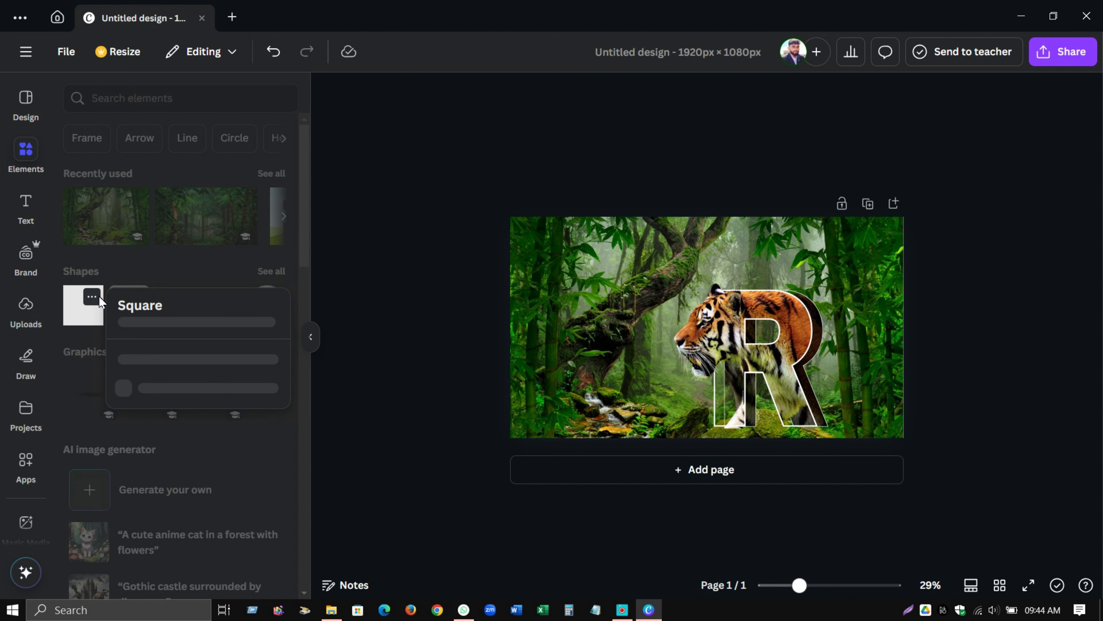
{"action": "left_click", "coordinate": [85, 305]}
{"action": "left_click", "coordinate": [749, 353]}
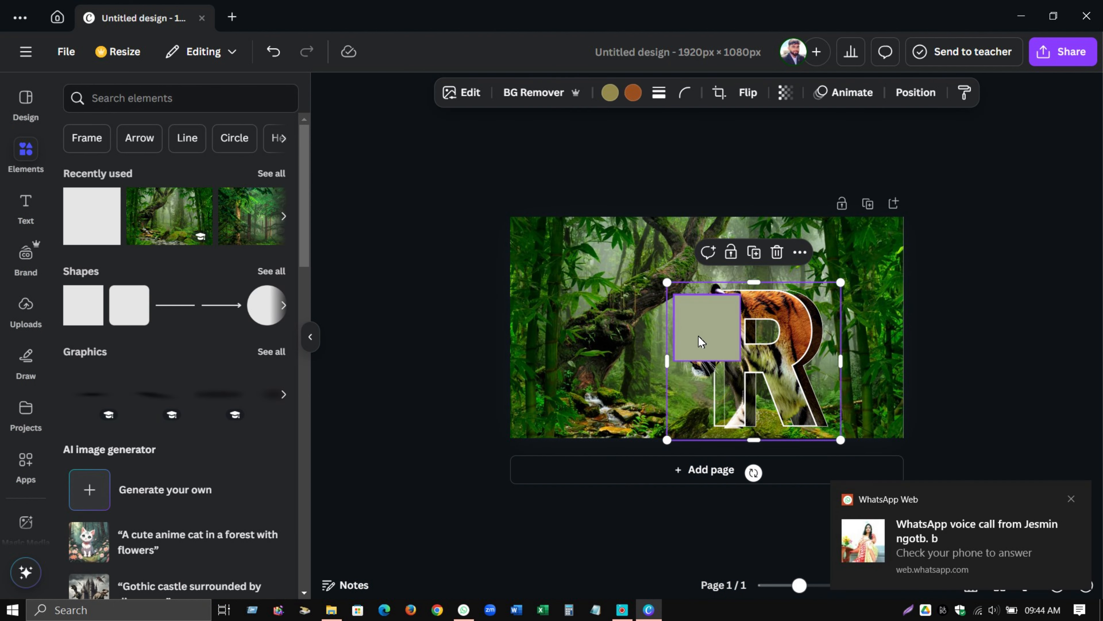
{"action": "left_click_drag", "start_coordinate": [706, 331], "coordinate": [654, 350]}
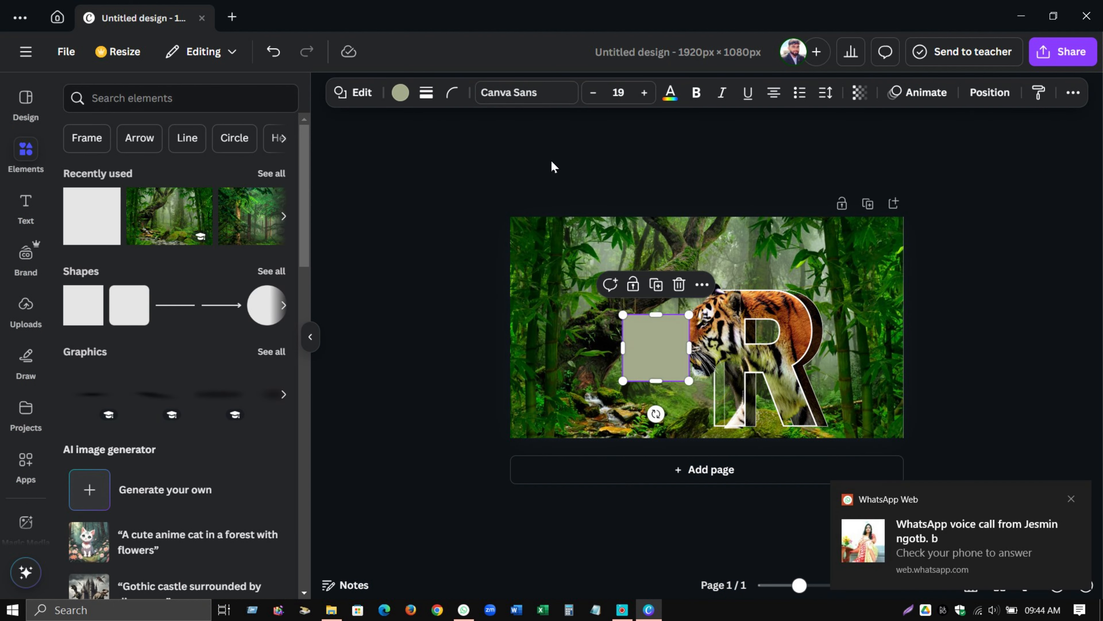
{"action": "left_click_drag", "start_coordinate": [690, 348], "coordinate": [832, 348]}
{"action": "left_click_drag", "start_coordinate": [727, 348], "coordinate": [717, 376]}
- Fill the rectangle with the black-to-grey gradient and change its style to run from top to bottom
{"action": "left_click", "coordinate": [400, 92]}
{"action": "scroll", "coordinate": [174, 391], "scroll_direction": "down", "scroll_amount": 3}
{"action": "left_click", "coordinate": [79, 492]}
{"action": "scroll", "coordinate": [174, 391], "scroll_direction": "up", "scroll_amount": 3}
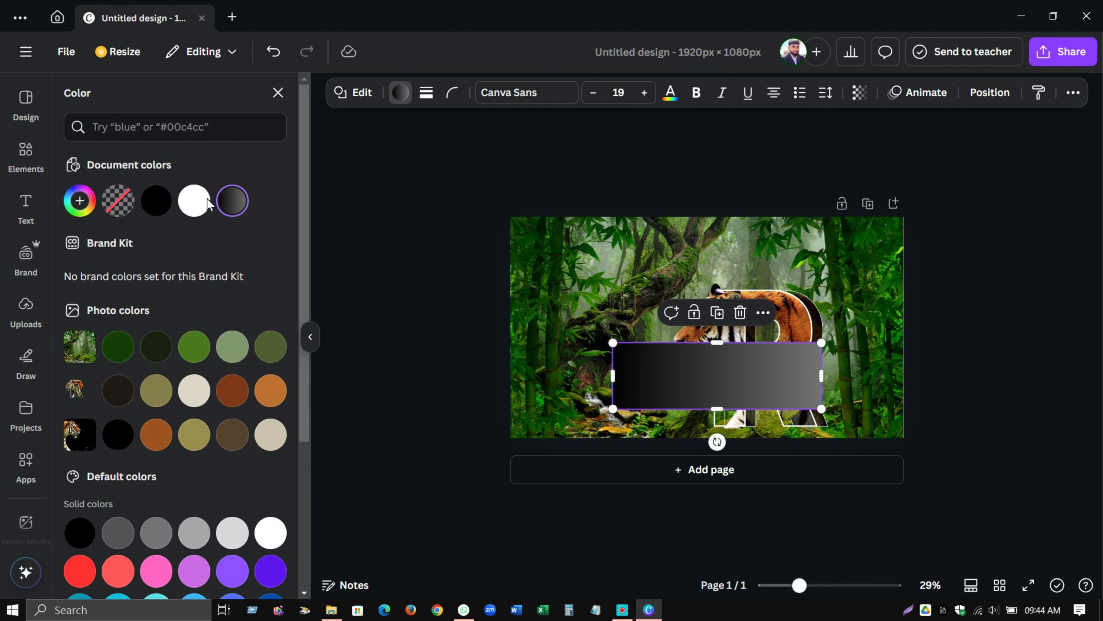
{"action": "scroll", "coordinate": [131, 409], "scroll_direction": "down", "scroll_amount": 1}
{"action": "scroll", "coordinate": [126, 369], "scroll_direction": "up", "scroll_amount": 1}
{"action": "left_click", "coordinate": [80, 200]}
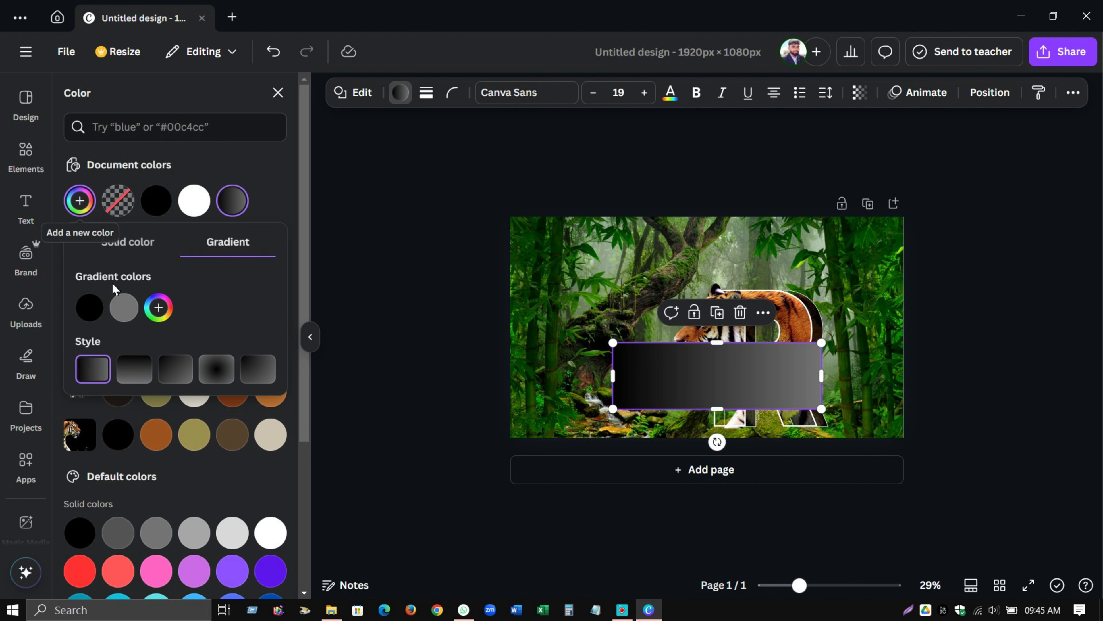
{"action": "left_click", "coordinate": [134, 369]}
- Change the gradient's first color to a dark green sampled from the jungle and set its second color to 0% opacity
{"action": "left_click", "coordinate": [95, 308]}
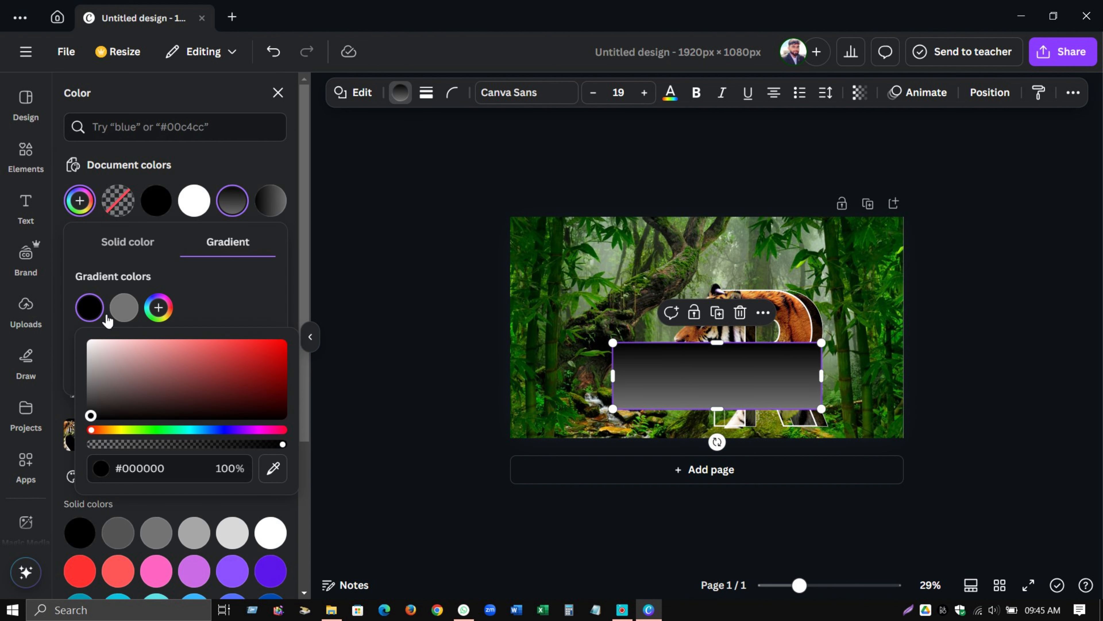
{"action": "left_click", "coordinate": [273, 468]}
{"action": "left_click", "coordinate": [560, 368]}
{"action": "left_click", "coordinate": [124, 308]}
{"action": "left_click_drag", "start_coordinate": [257, 444], "coordinate": [50, 451]}
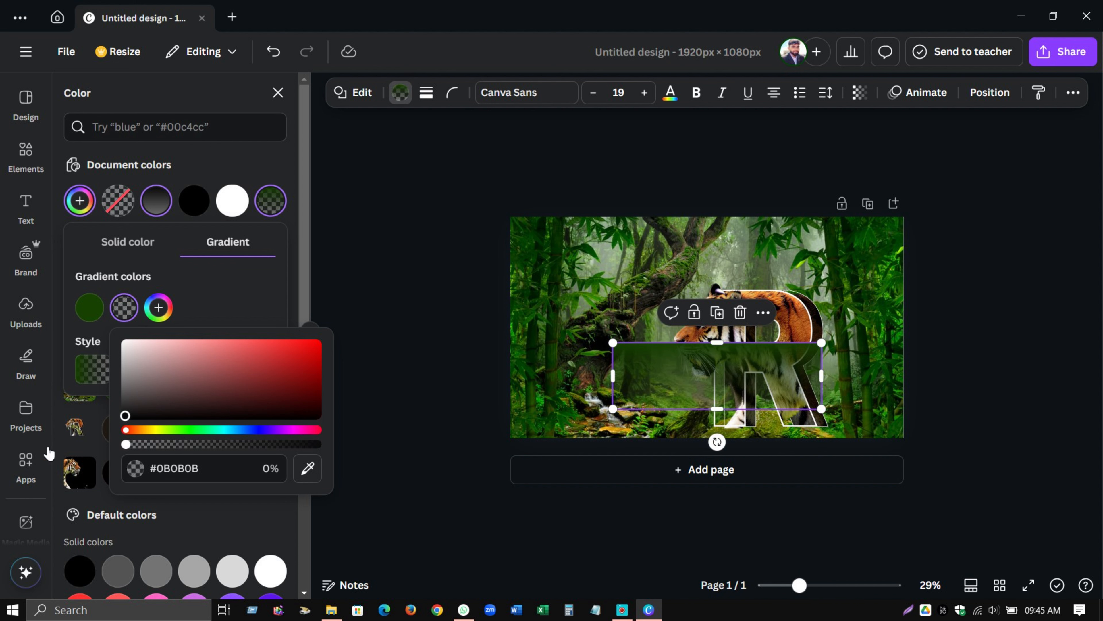
{"action": "left_click", "coordinate": [655, 320]}
- Rotate the gradient rectangle 180° and stretch it across the page's bottom edge so green fades over the letter's base
{"action": "left_click_drag", "start_coordinate": [708, 377], "coordinate": [709, 396]}
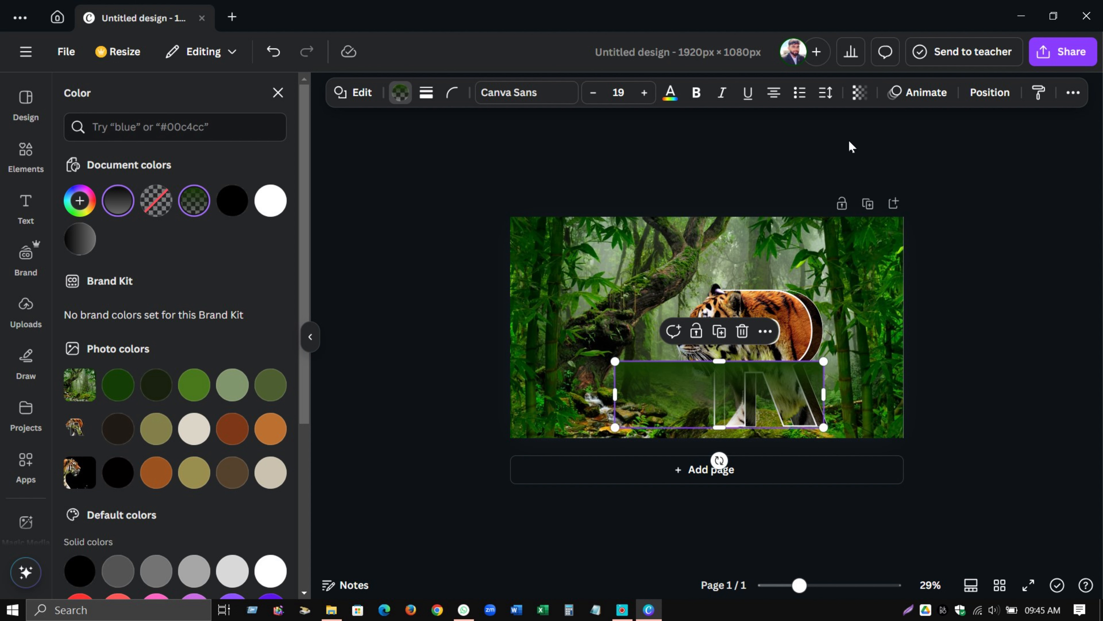
{"action": "left_click_drag", "start_coordinate": [720, 460], "coordinate": [722, 334]}
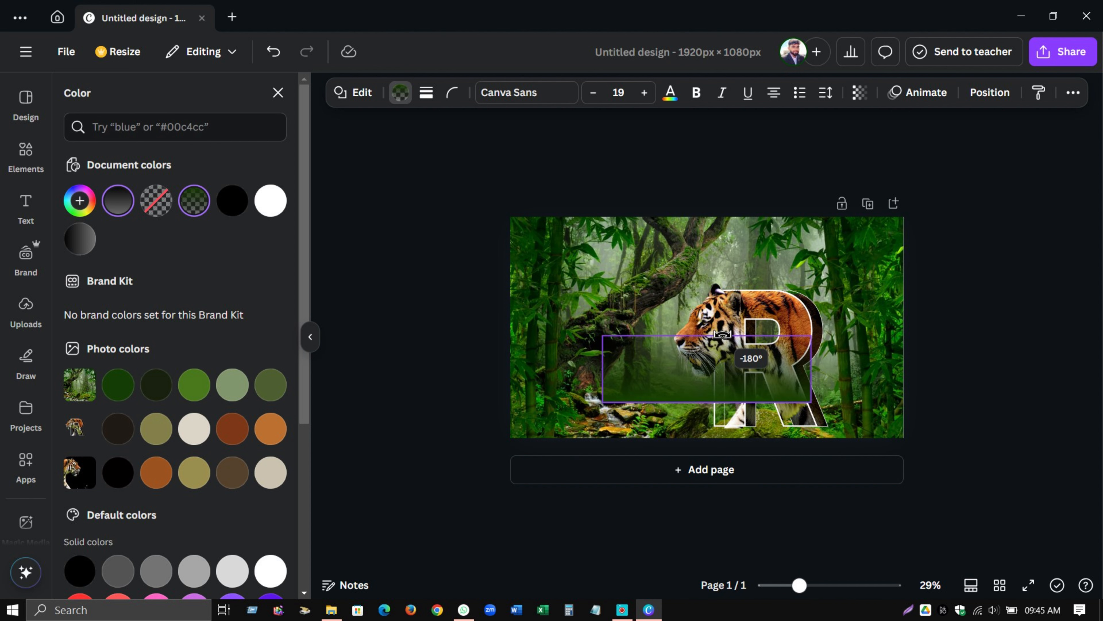
{"action": "left_click_drag", "start_coordinate": [723, 382], "coordinate": [751, 417]}
{"action": "left_click_drag", "start_coordinate": [841, 405], "coordinate": [904, 405]}
{"action": "left_click_drag", "start_coordinate": [632, 404], "coordinate": [510, 405]}
{"action": "left_click", "coordinate": [851, 304]}
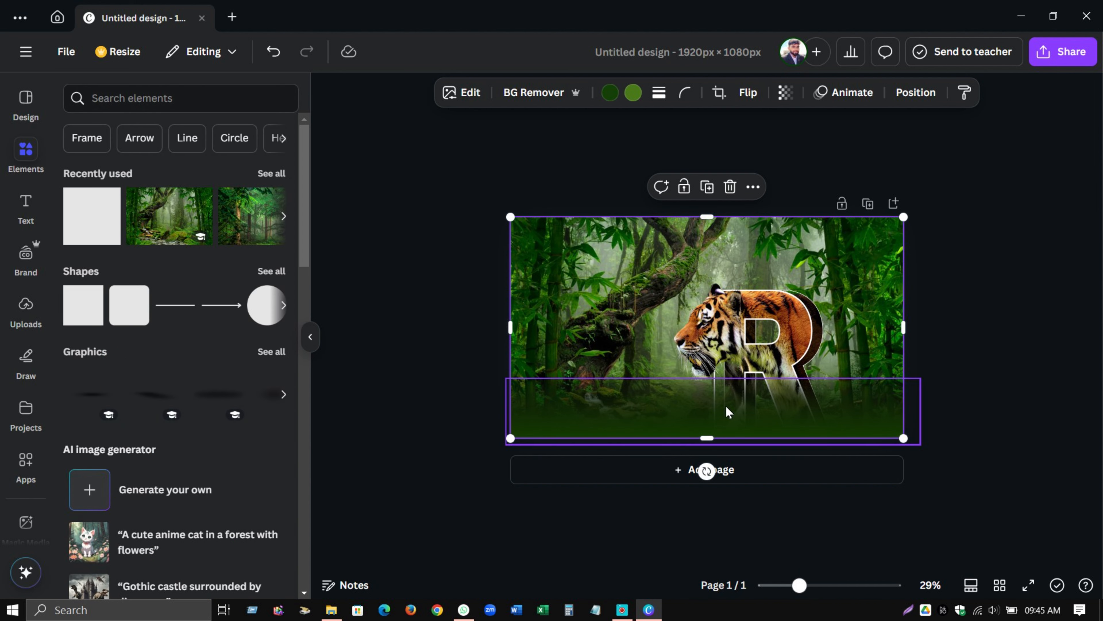
{"action": "mouse_move", "coordinate": [728, 411]}
{"action": "left_mouse_down"}
{"action": "mouse_move", "coordinate": [732, 424]}
{"action": "mouse_move", "coordinate": [737, 408]}
{"action": "left_mouse_up"}
{"action": "left_click", "coordinate": [952, 269]}
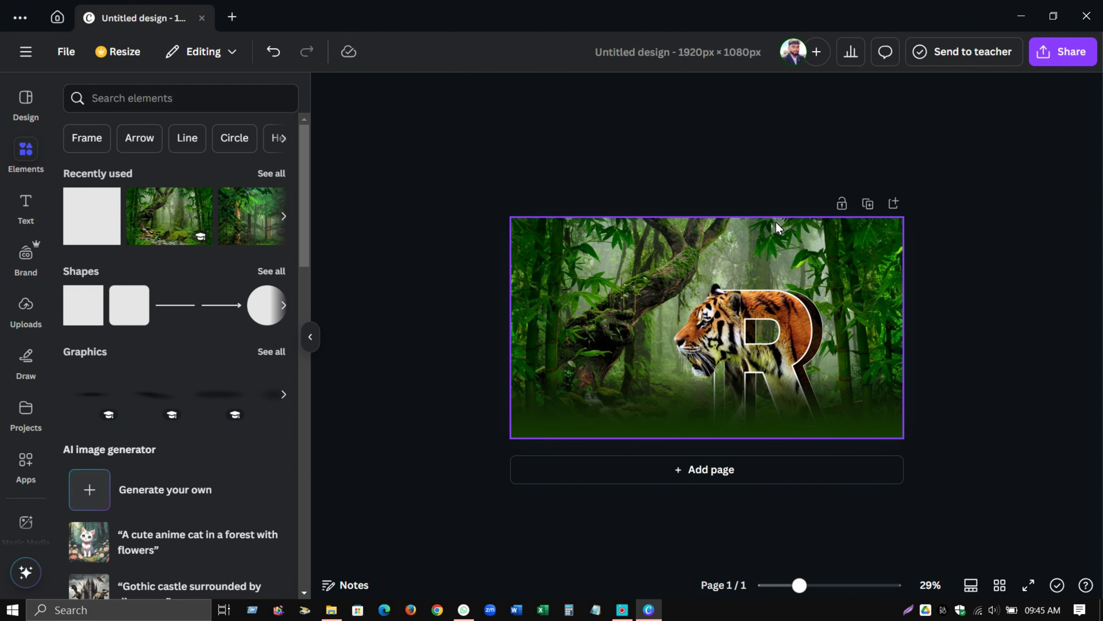
- Raise the brightness strongly and the contrast slightly on the jungle background image
{"action": "left_click", "coordinate": [578, 269]}
{"action": "left_click", "coordinate": [462, 93]}
{"action": "left_click", "coordinate": [165, 325]}
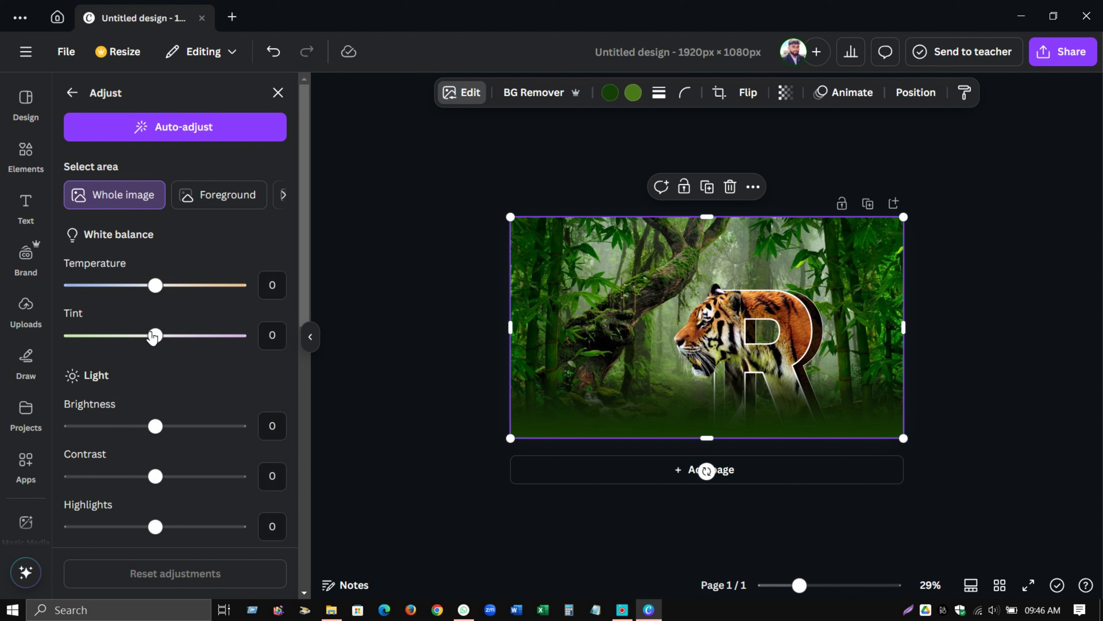
{"action": "left_click_drag", "start_coordinate": [158, 426], "coordinate": [228, 489]}
{"action": "left_click_drag", "start_coordinate": [164, 476], "coordinate": [172, 477]}
- Raise two further light adjustments of the background image and set its clarity to 12
{"action": "scroll", "coordinate": [205, 477], "scroll_direction": "down", "scroll_amount": 2}
{"action": "scroll", "coordinate": [204, 476], "scroll_direction": "down", "scroll_amount": 2}
{"action": "left_click_drag", "start_coordinate": [156, 435], "coordinate": [183, 483]}
{"action": "scroll", "coordinate": [236, 496], "scroll_direction": "down", "scroll_amount": 3}
{"action": "mouse_move", "coordinate": [155, 389]}
{"action": "left_mouse_down"}
{"action": "mouse_move", "coordinate": [192, 402]}
{"action": "mouse_move", "coordinate": [172, 392]}
{"action": "left_mouse_up"}
{"action": "scroll", "coordinate": [187, 431], "scroll_direction": "down", "scroll_amount": 5}
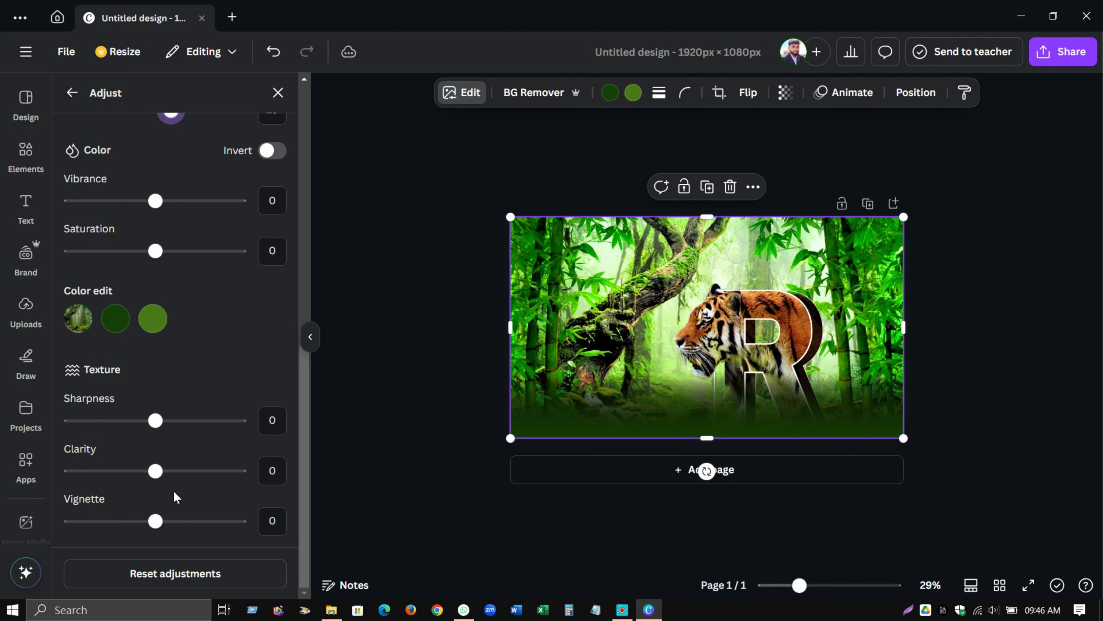
{"action": "left_click_drag", "start_coordinate": [155, 470], "coordinate": [169, 474]}
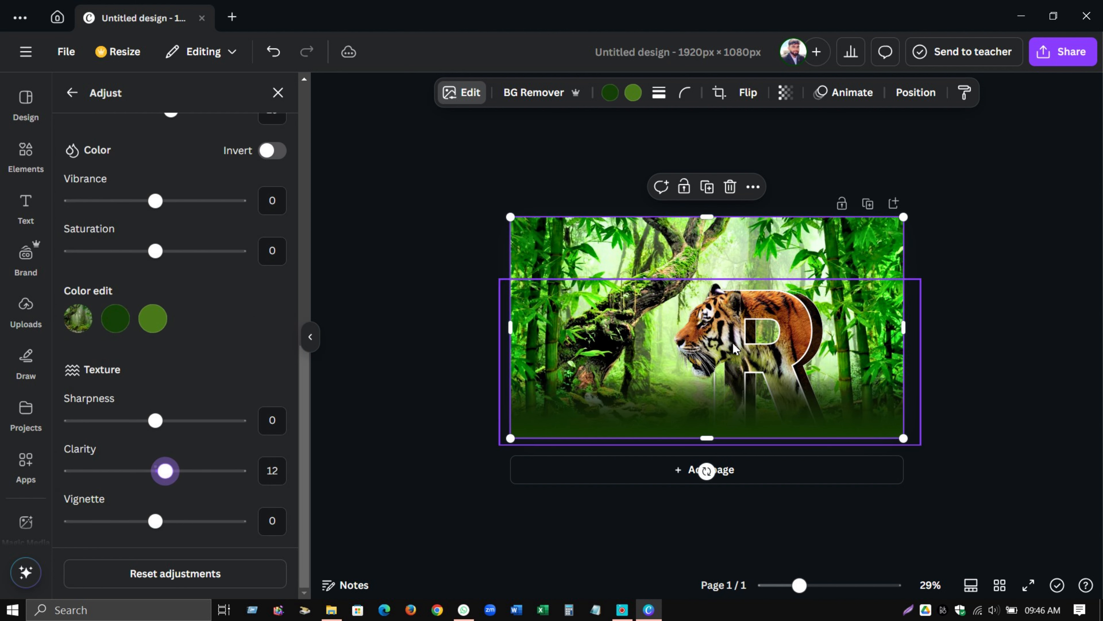
- Enlarge the grouped tiger head, letter R and green fade slightly and move the group left to center it
{"action": "left_click", "coordinate": [764, 322]}
{"action": "mouse_move", "coordinate": [809, 296]}
{"action": "left_mouse_down"}
{"action": "mouse_move", "coordinate": [866, 299]}
{"action": "mouse_move", "coordinate": [791, 295]}
{"action": "left_mouse_up"}
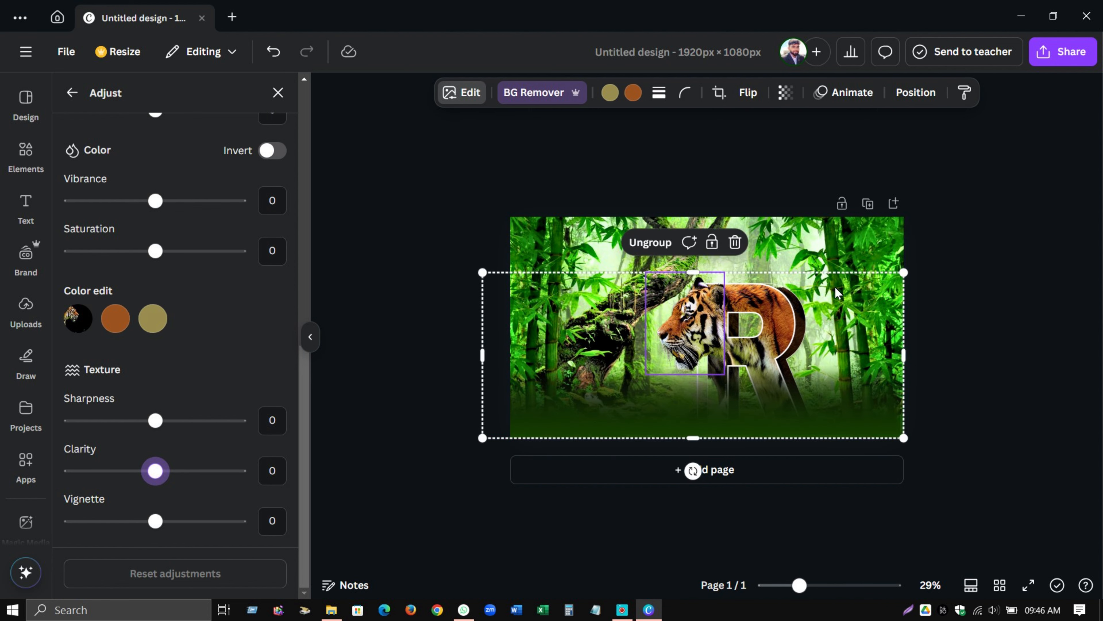
{"action": "left_click_drag", "start_coordinate": [903, 272], "coordinate": [936, 259]}
{"action": "left_click_drag", "start_coordinate": [890, 292], "coordinate": [872, 291]}
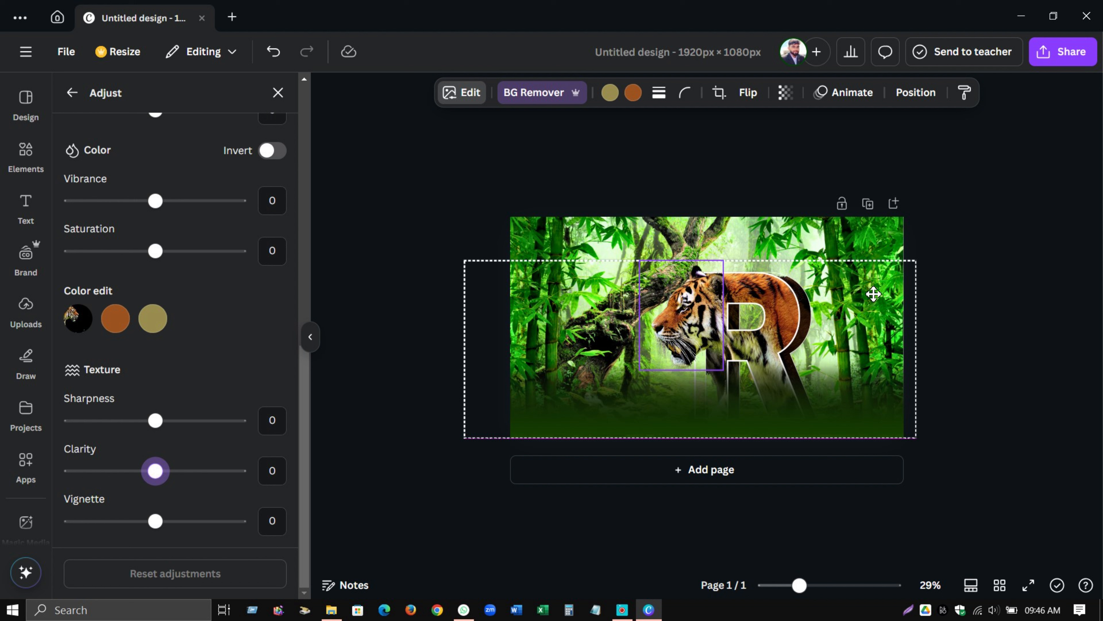
{"action": "left_click", "coordinate": [966, 292]}
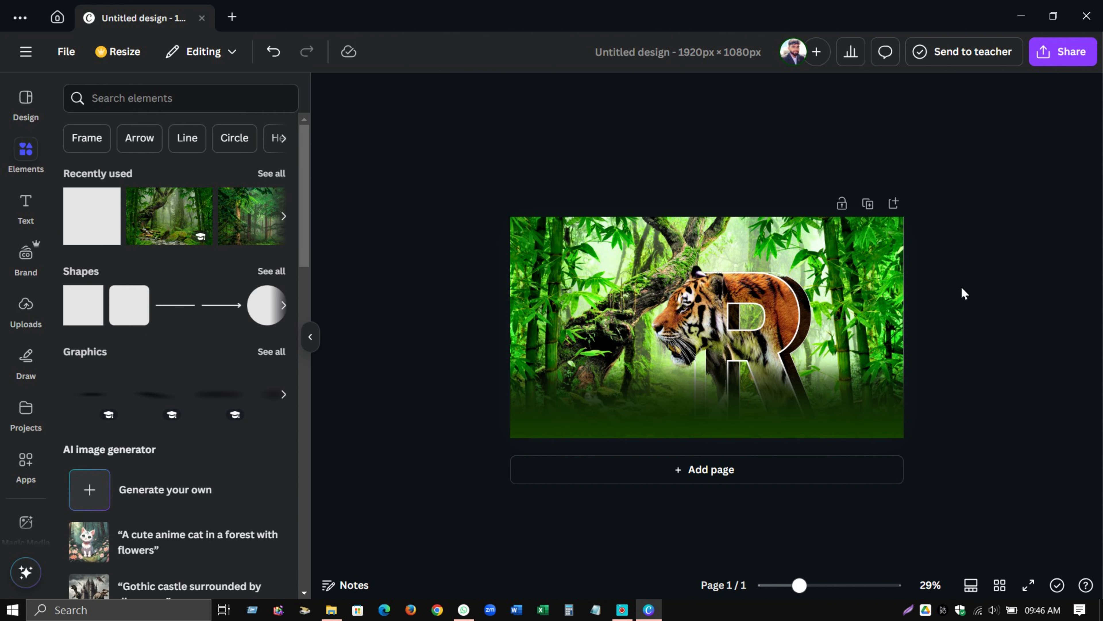
- Download the design as a JPG at maximum quality, keeping size 1 (1,920 × 1,080 px)
{"action": "left_click", "coordinate": [1042, 49]}
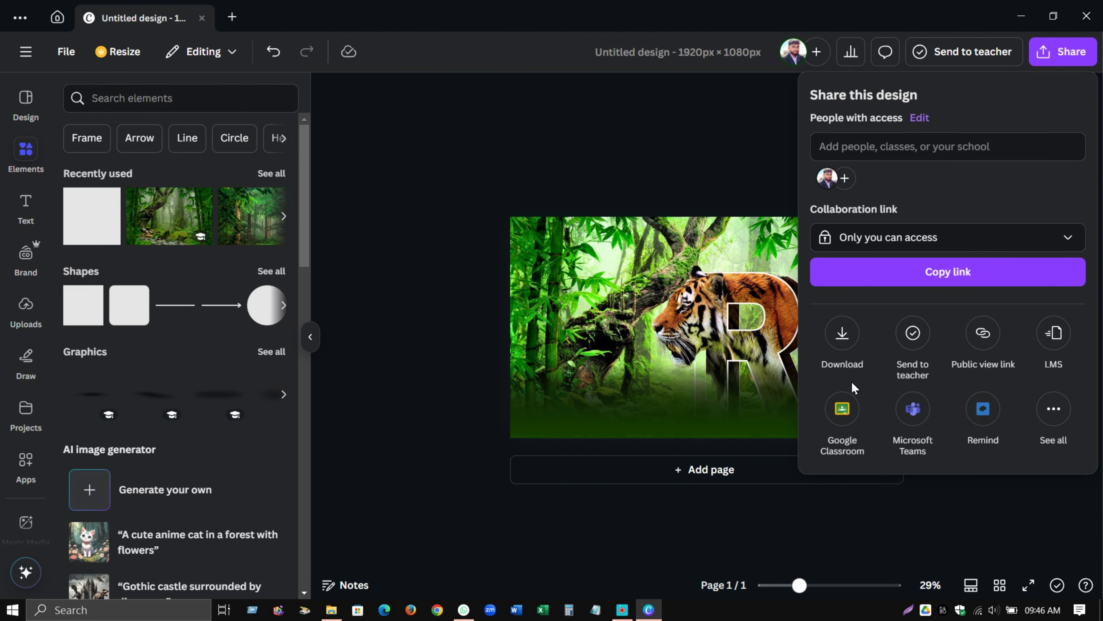
{"action": "left_click", "coordinate": [843, 344]}
{"action": "left_click", "coordinate": [908, 152]}
{"action": "left_click", "coordinate": [902, 243]}
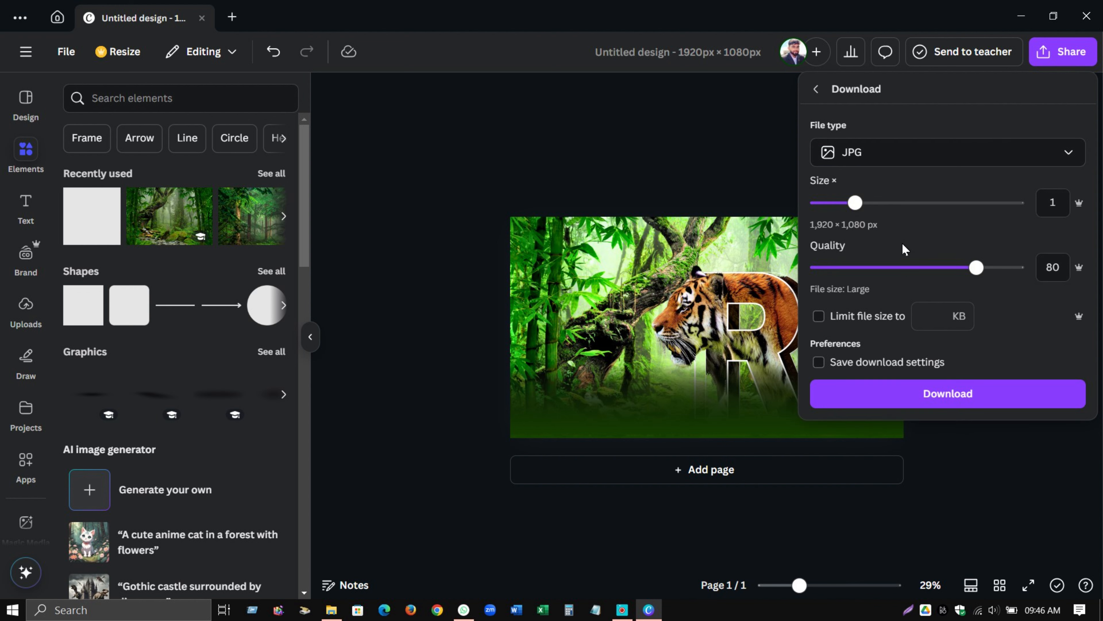
{"action": "left_click_drag", "start_coordinate": [967, 274], "coordinate": [1023, 269]}
{"action": "left_click", "coordinate": [940, 398]}
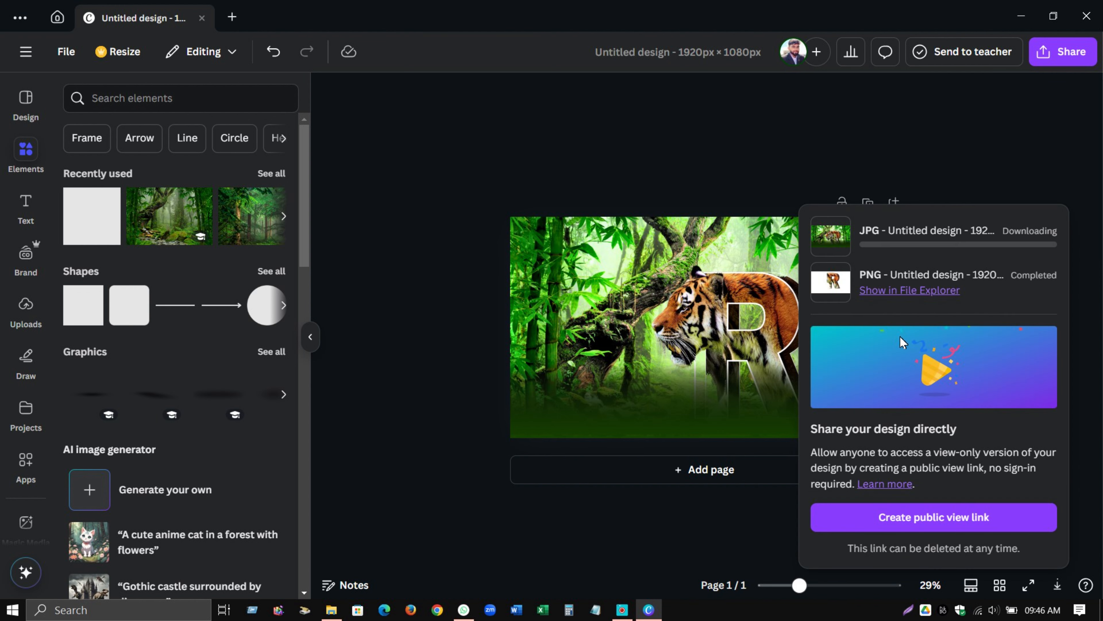